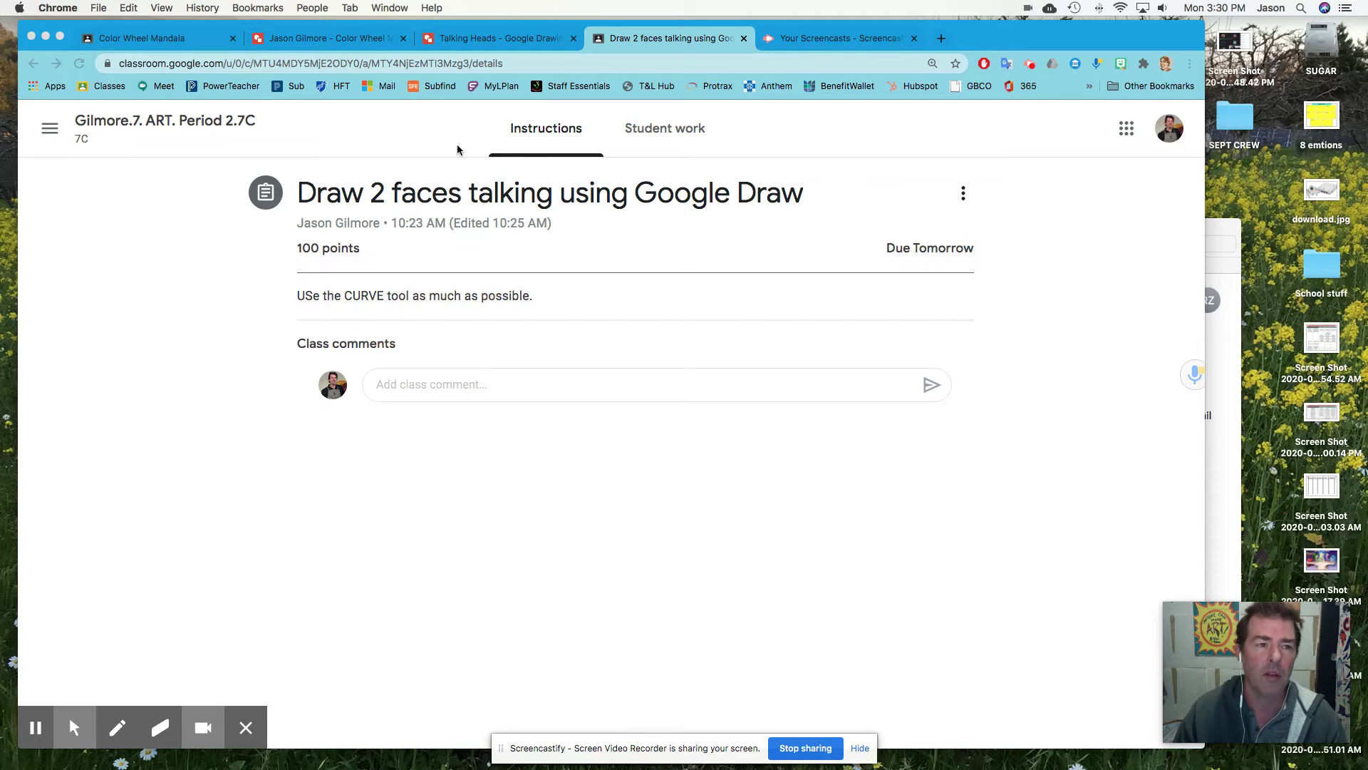
Open the Color Wheel Mandala assignment and create a new Google Drawings file under Your work.
click(121, 36)
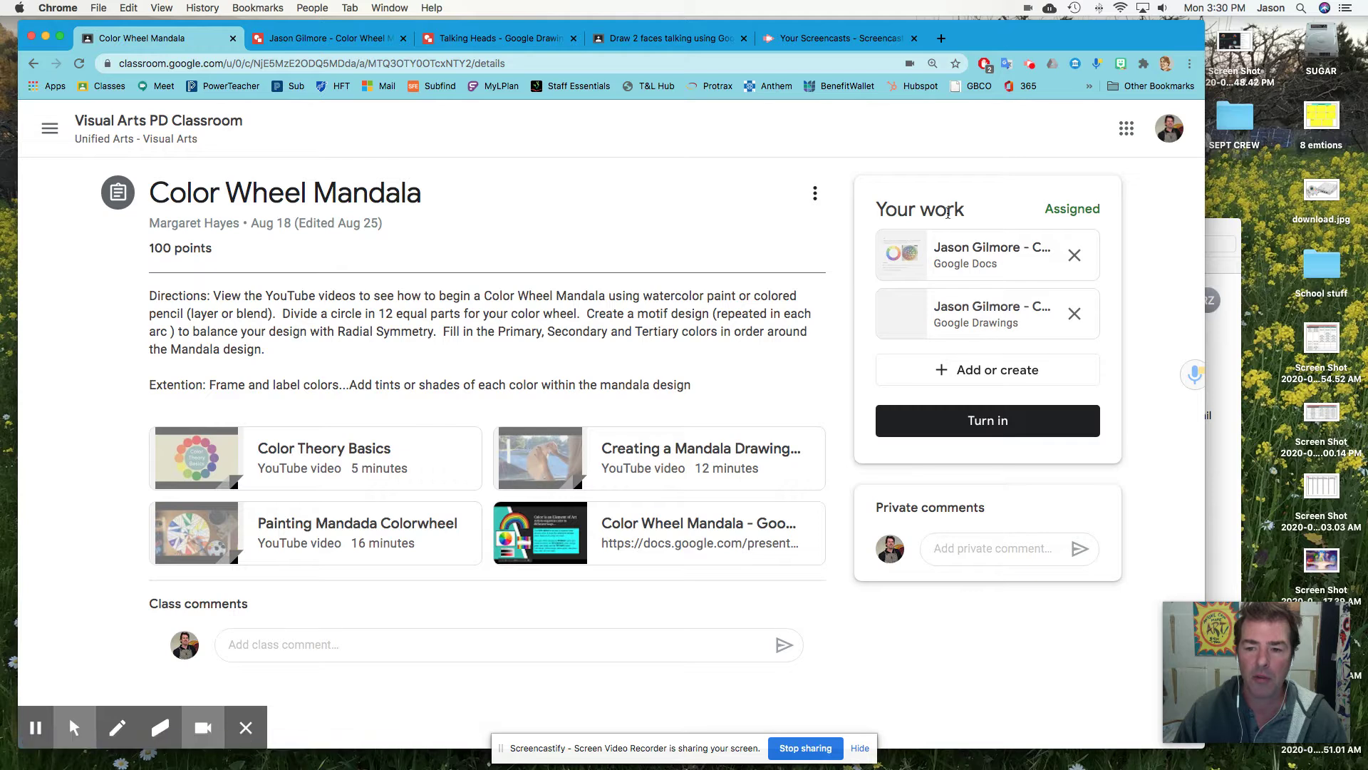
click(993, 371)
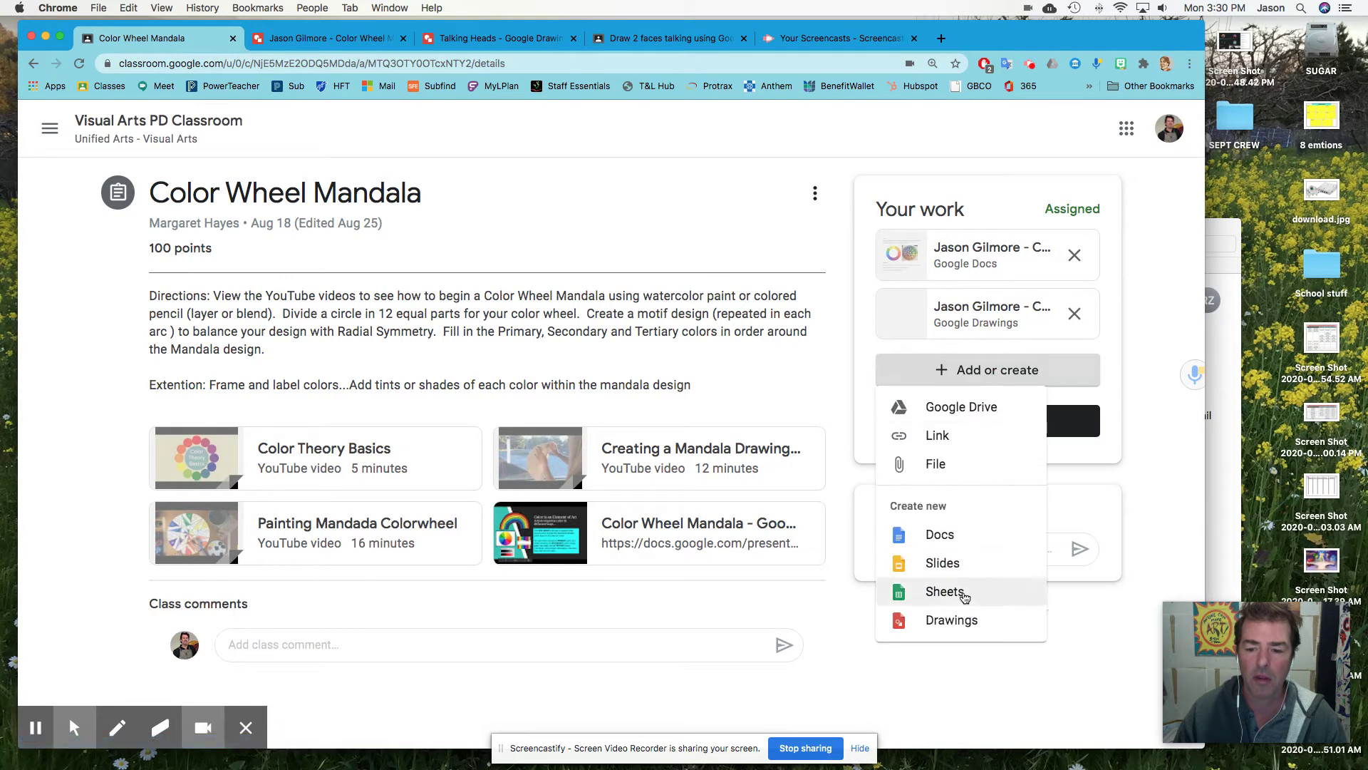
click(966, 619)
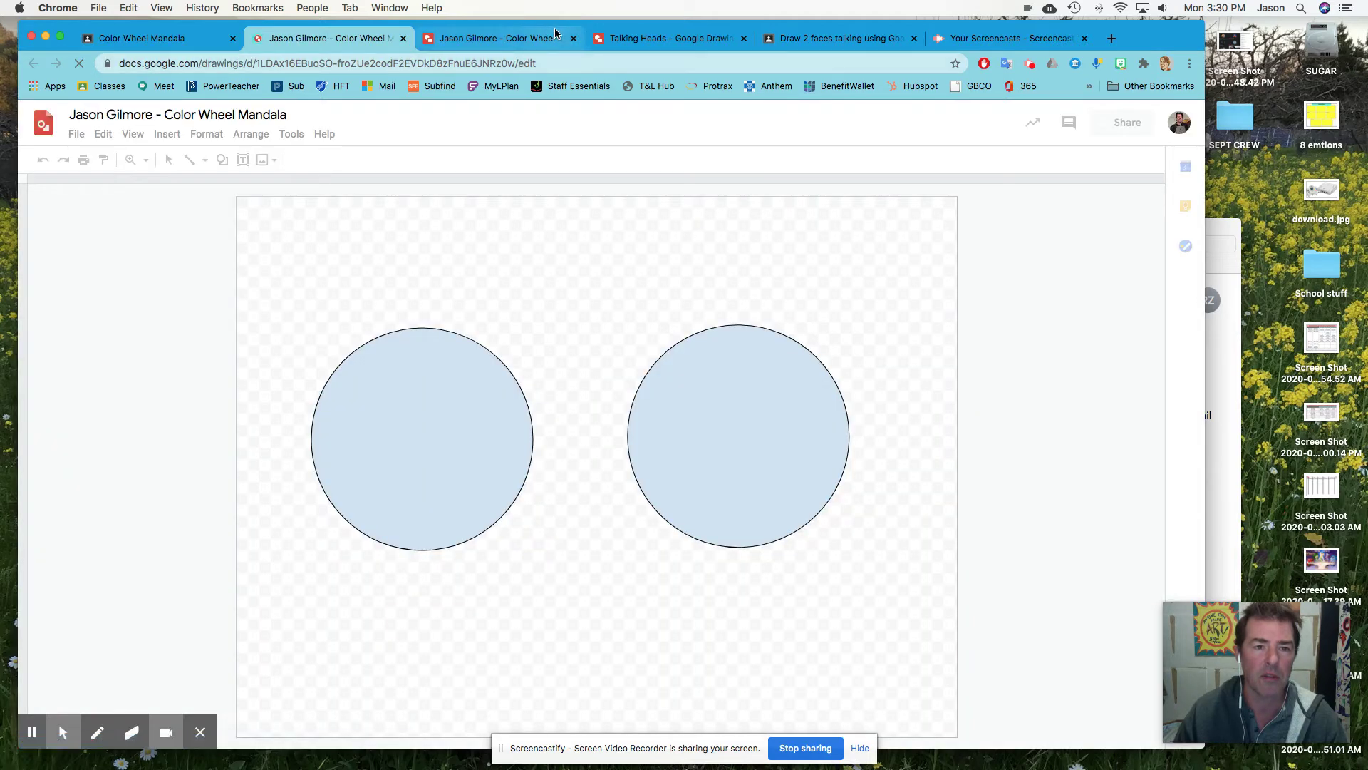
Close the duplicate drawing tab and switch to the Talking Heads drawing.
click(573, 39)
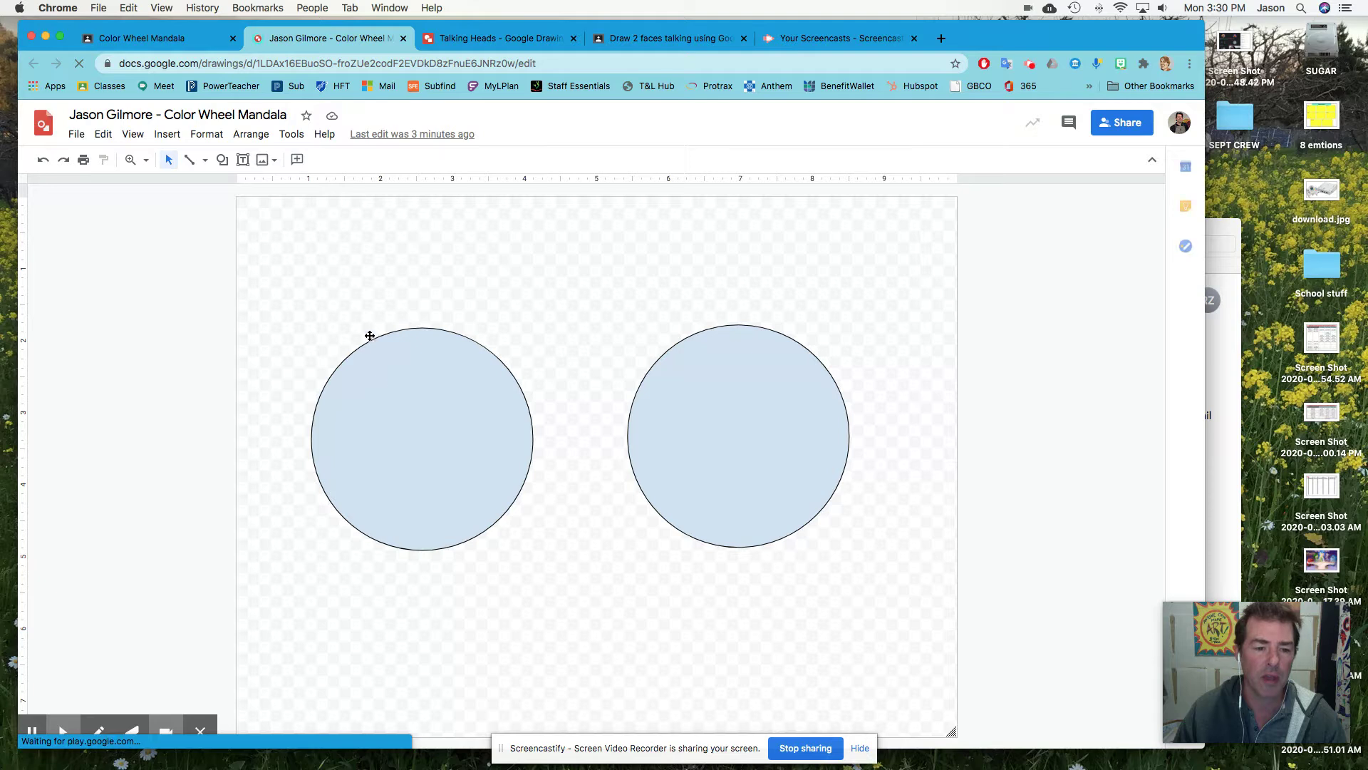
click(223, 159)
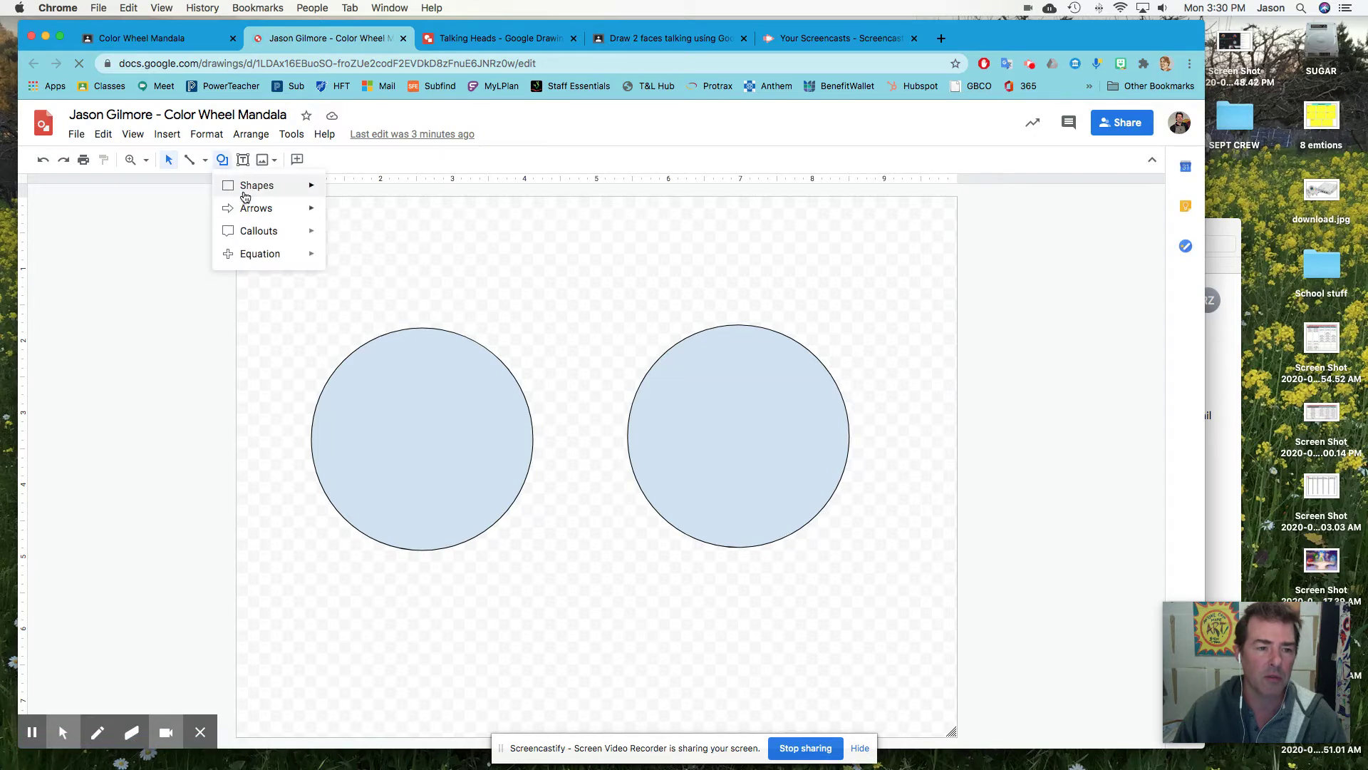
mouse_move(306, 190)
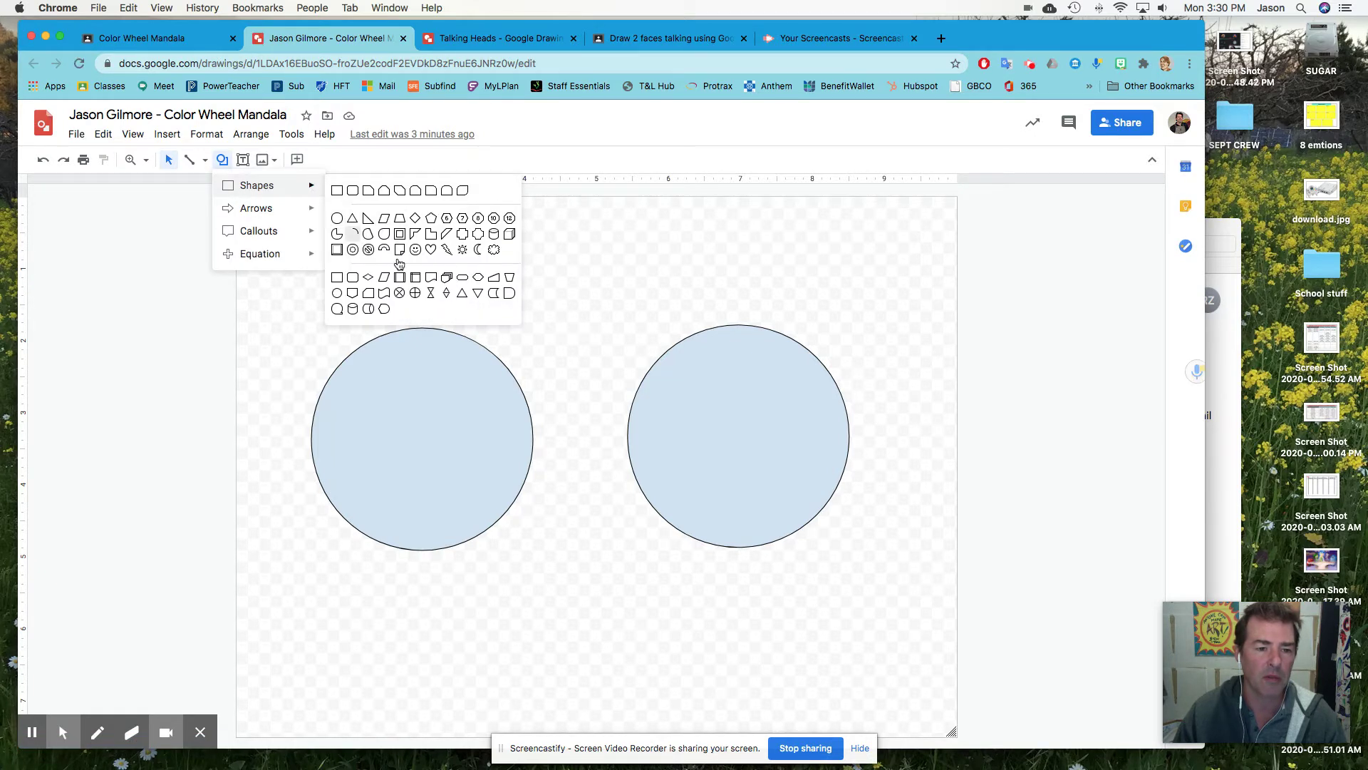
click(558, 520)
drag(555, 525, 712, 670)
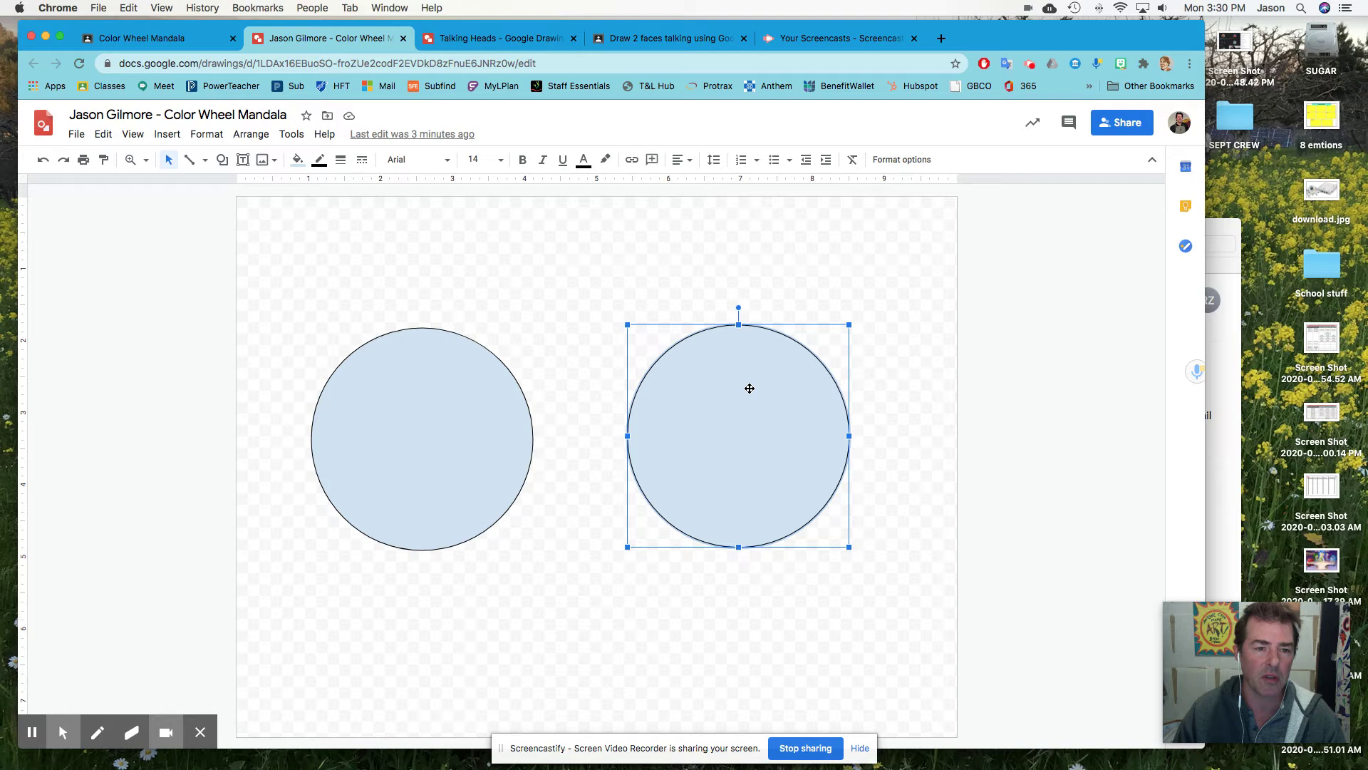
click(527, 43)
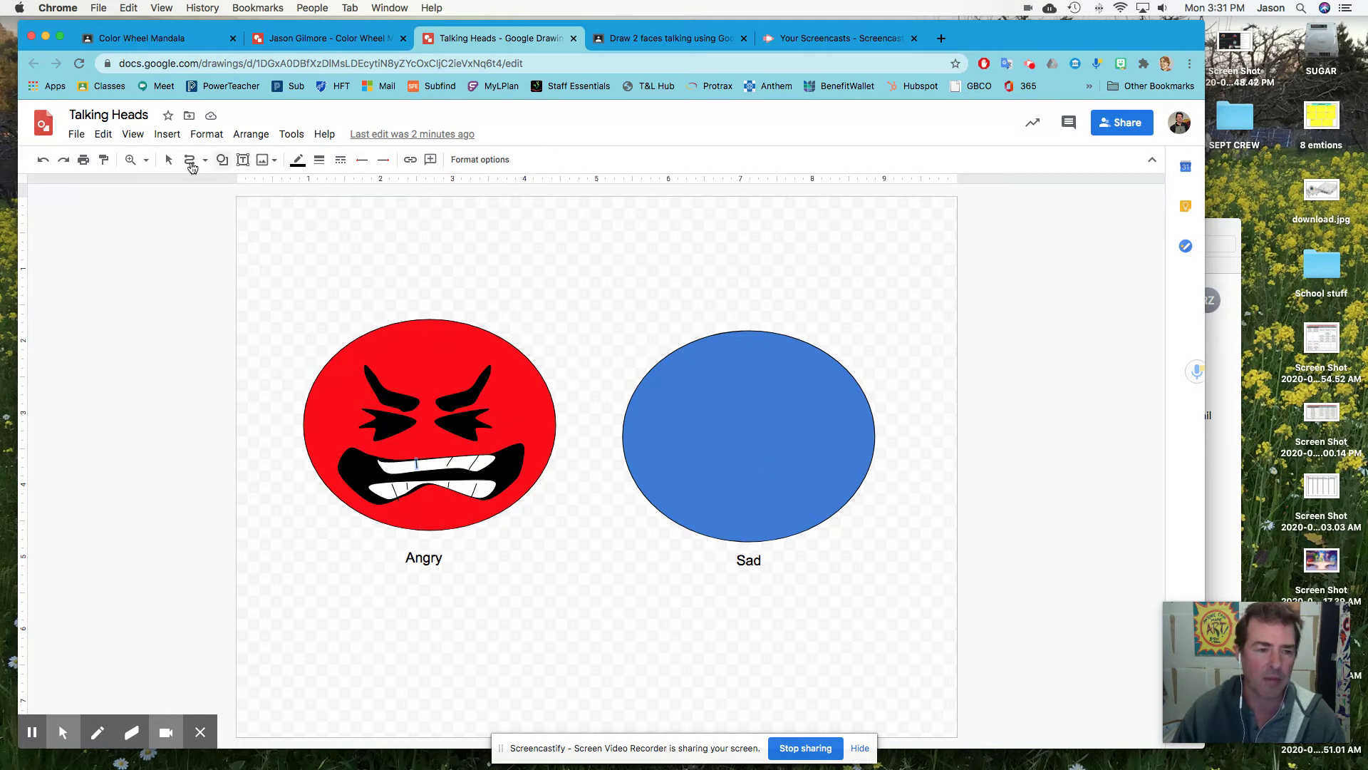
Trace a polyline eyebrow outline on the upper left of the blue Sad face.
key(Escape)
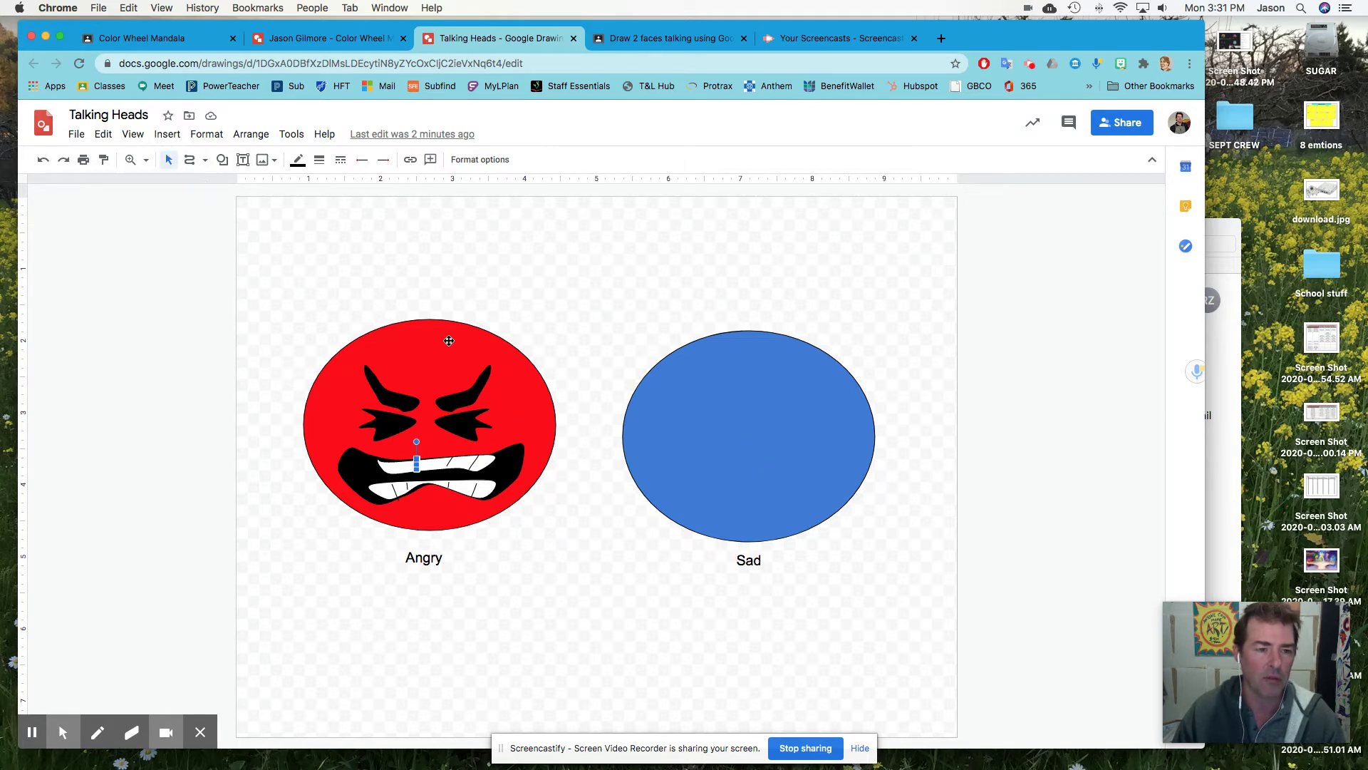
click(191, 164)
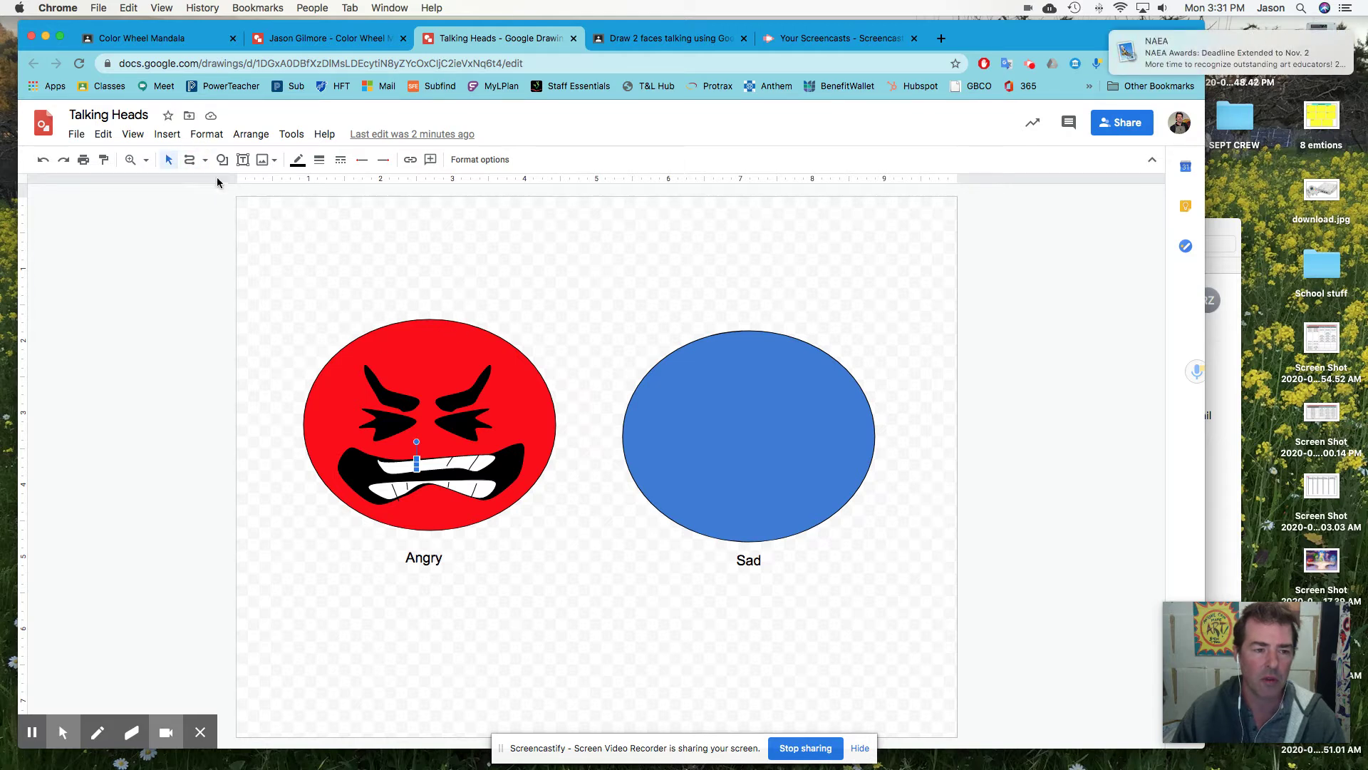
click(204, 160)
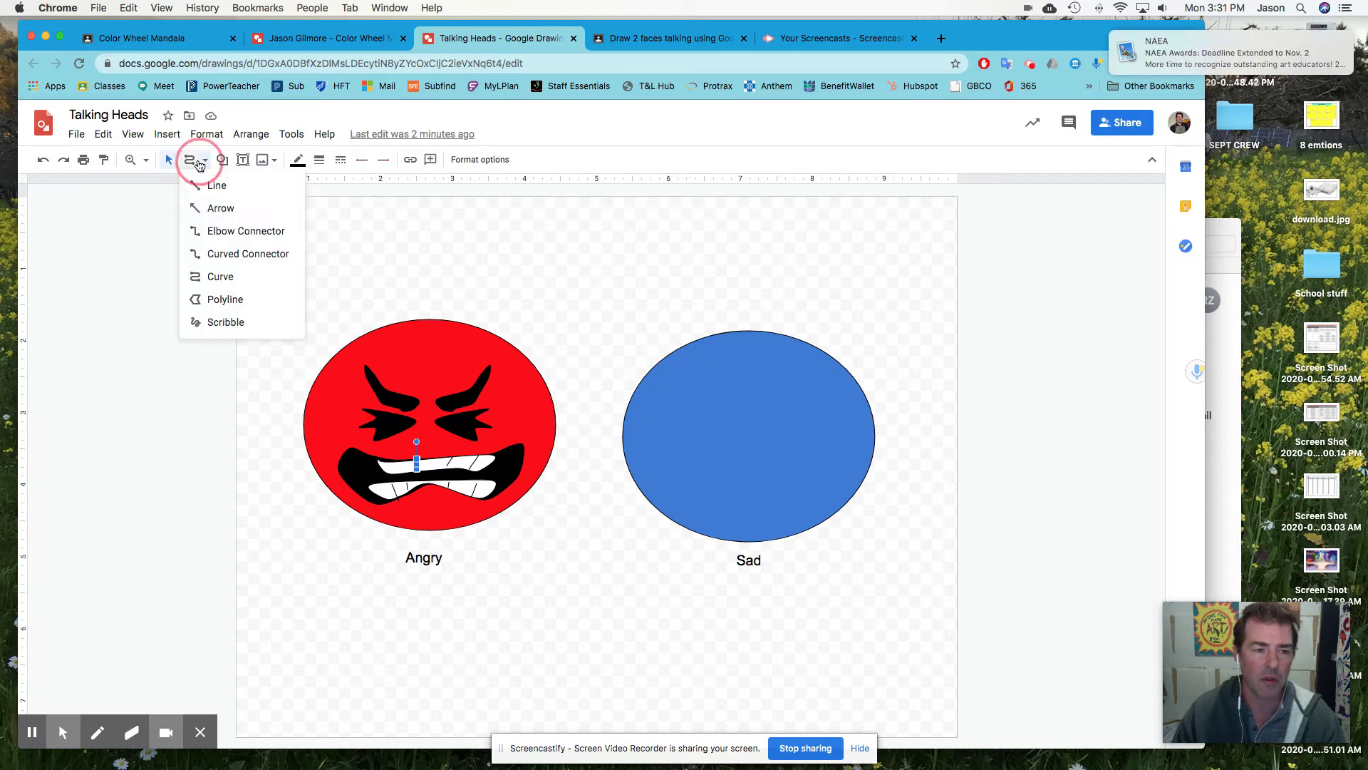
click(226, 298)
click(697, 392)
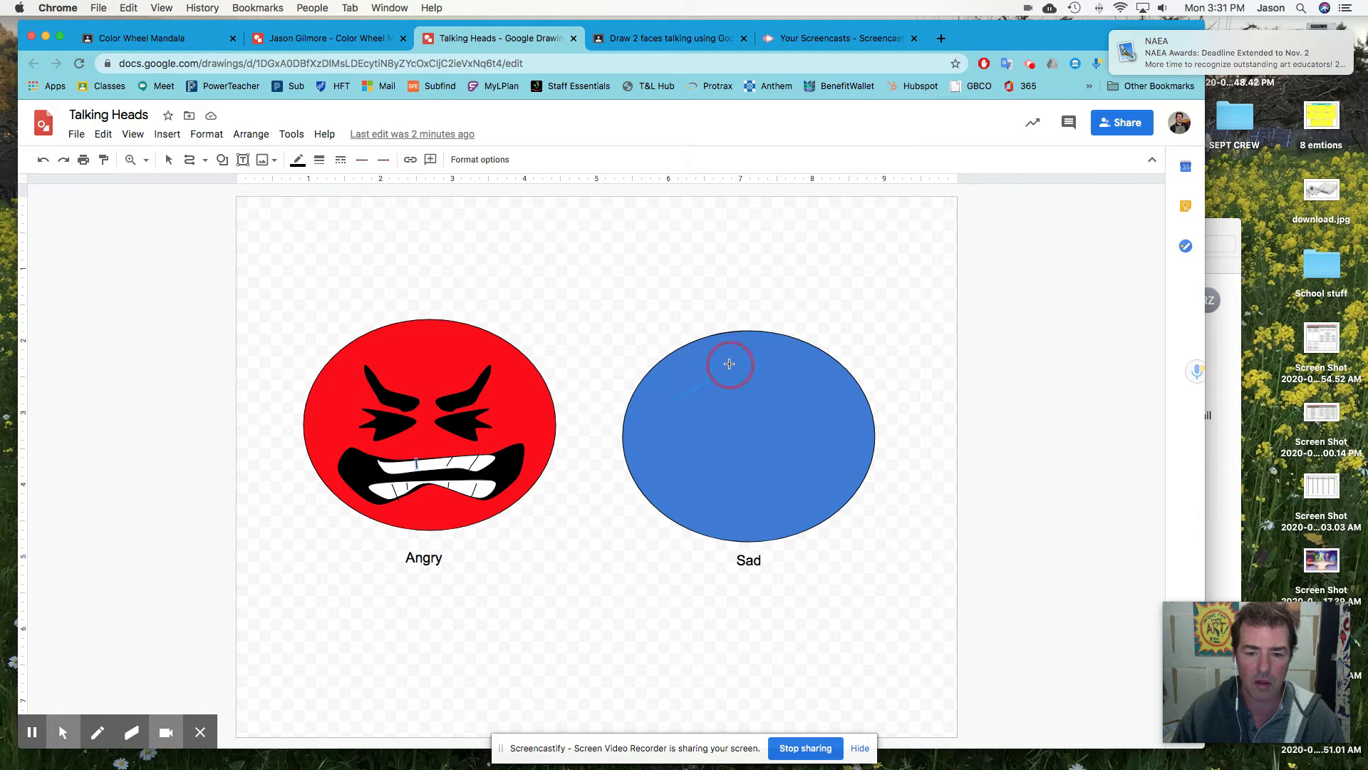
drag(724, 373, 670, 414)
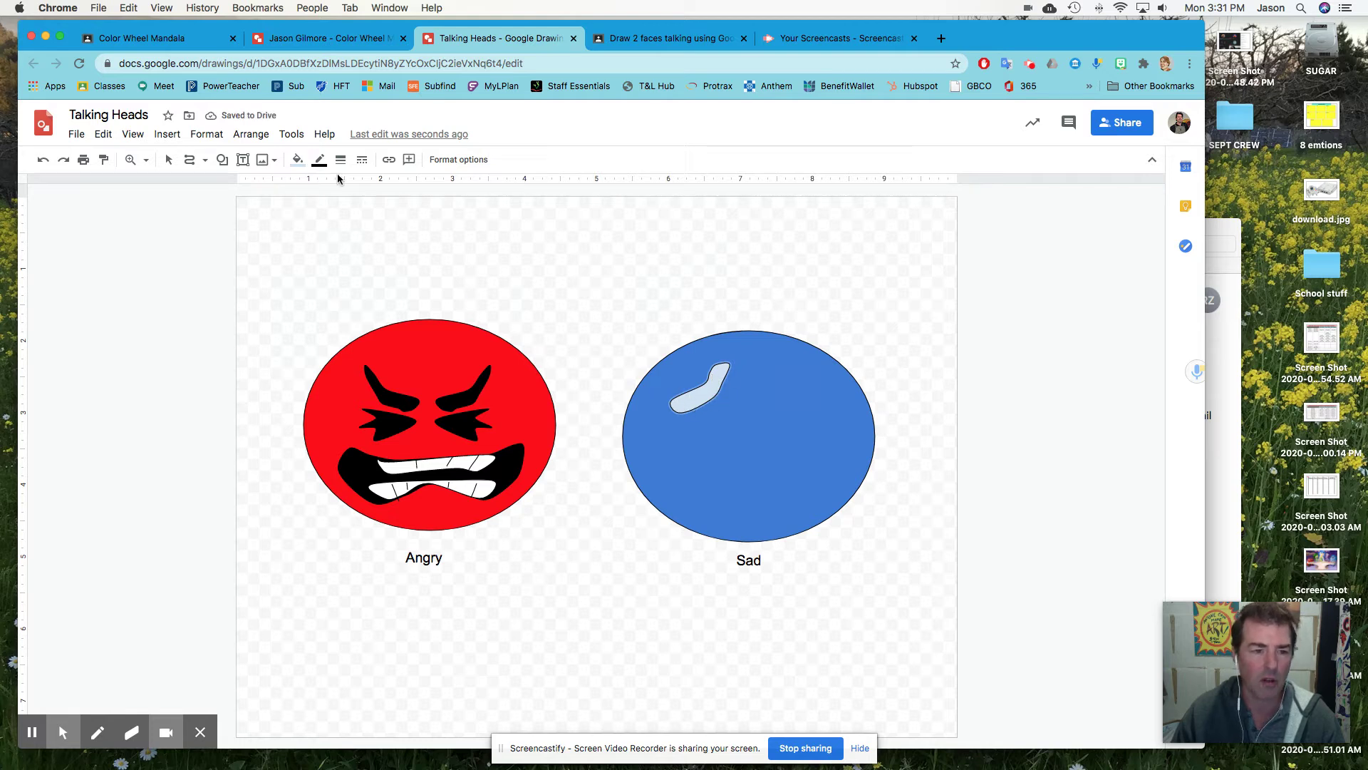
Fill the eyebrow shape yellow.
click(294, 163)
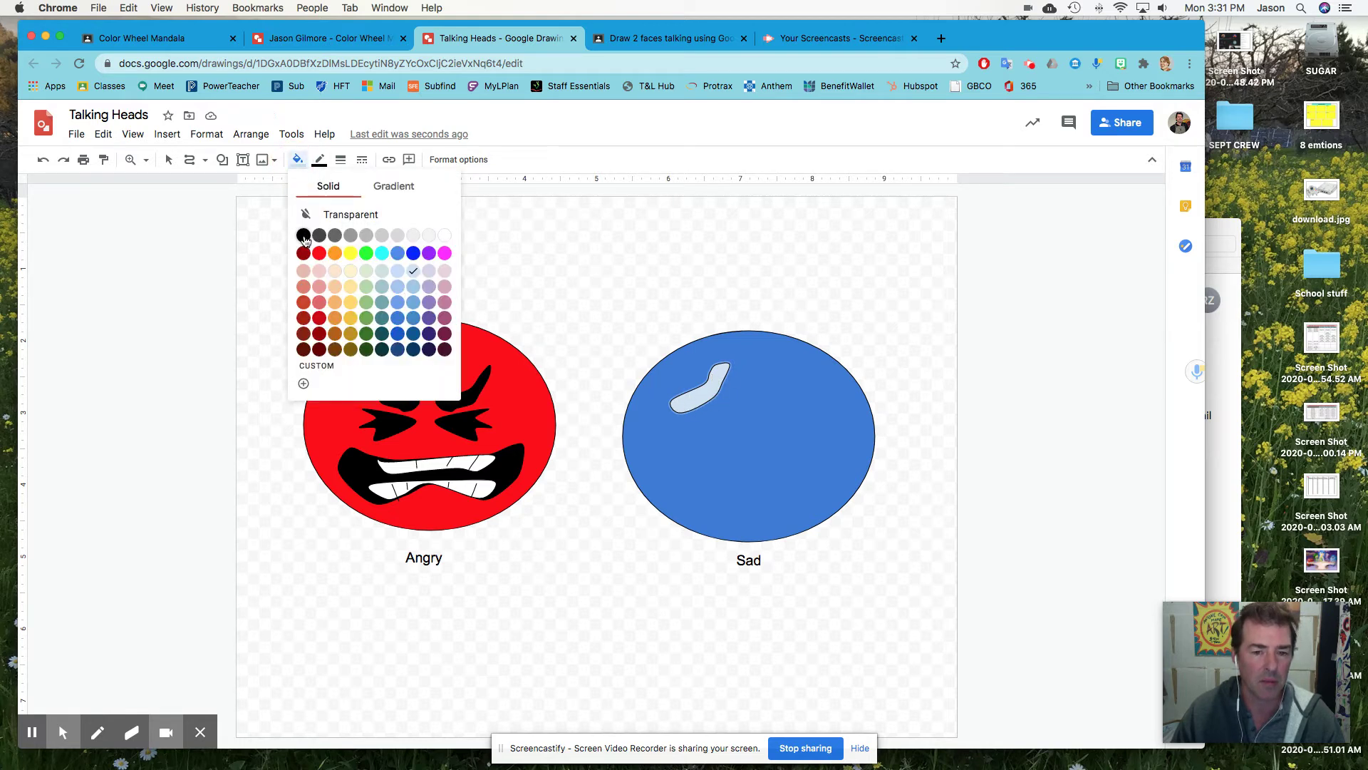
click(350, 256)
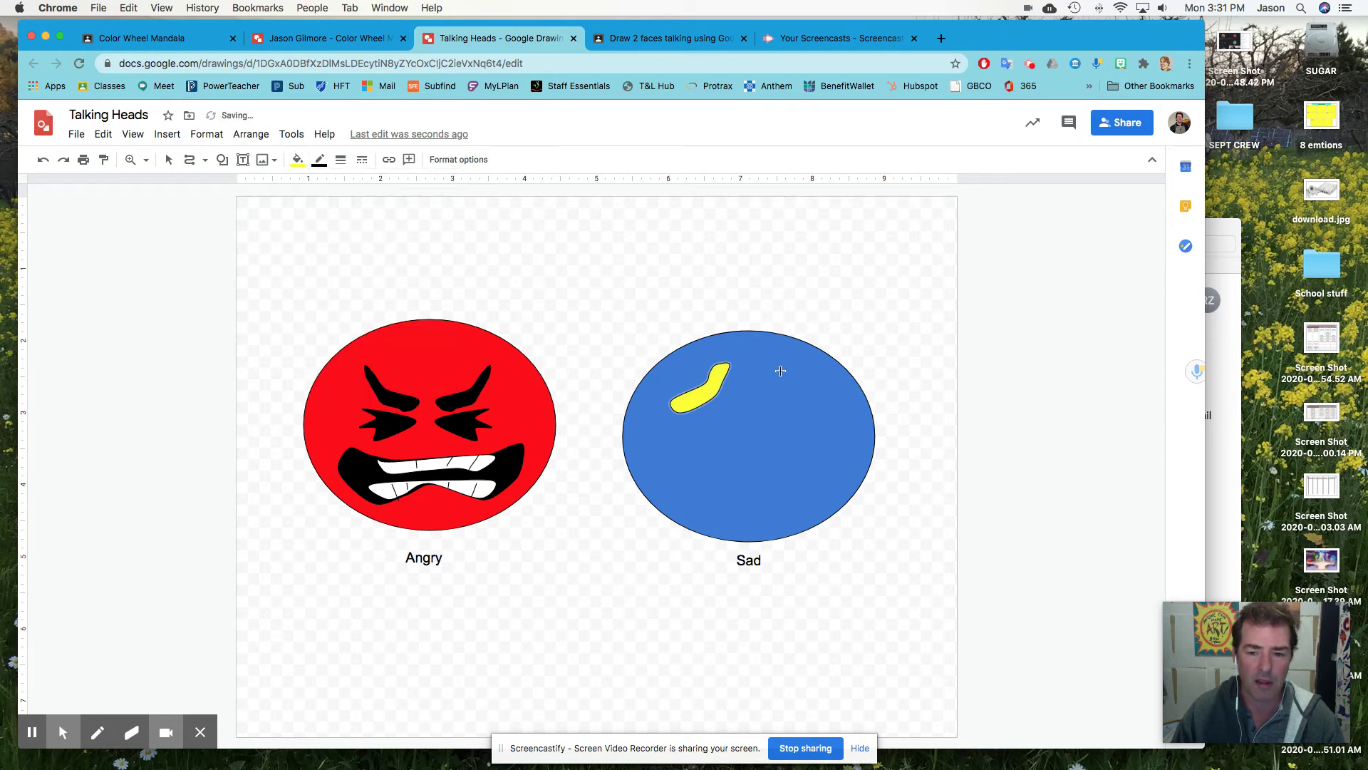
key(Escape)
click(716, 387)
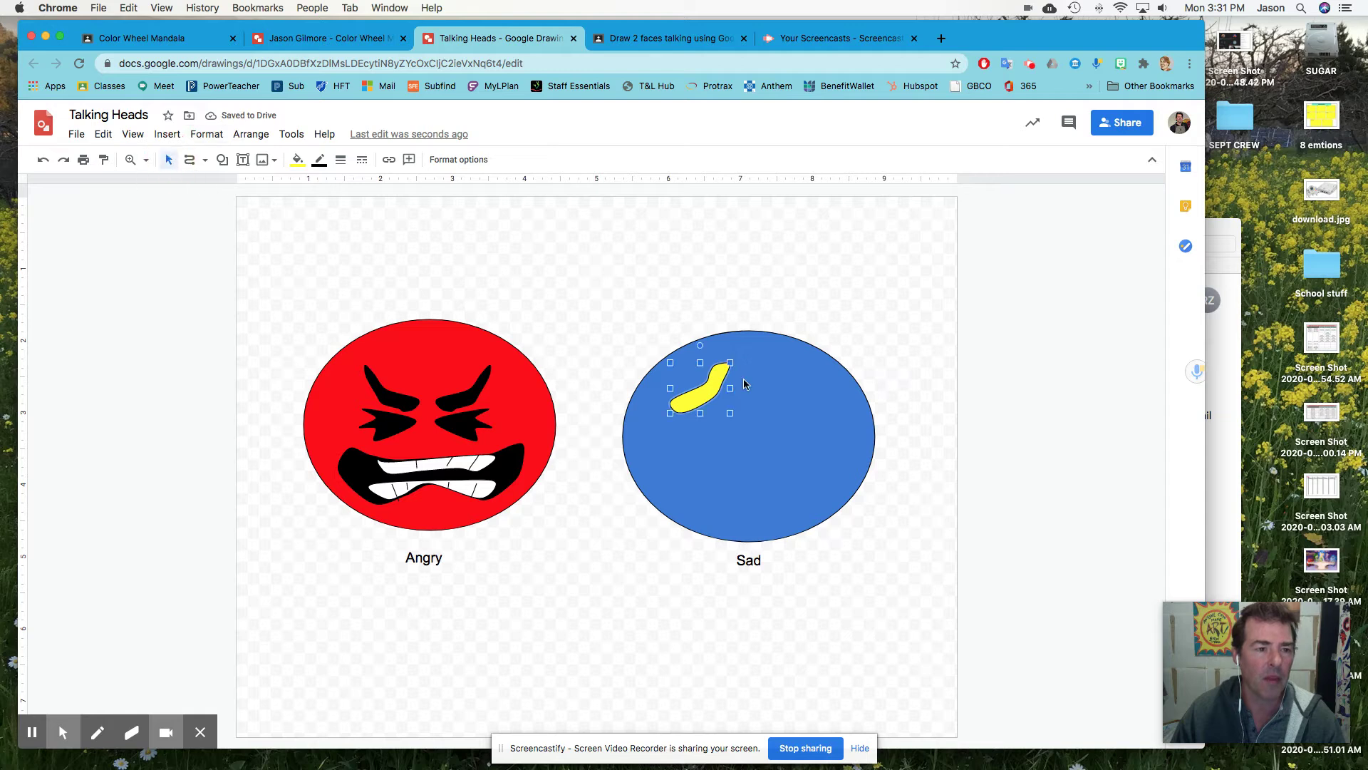
Copy and paste the yellow eyebrow, moving the duplicate to the right.
right_click(707, 390)
click(748, 426)
right_click(780, 392)
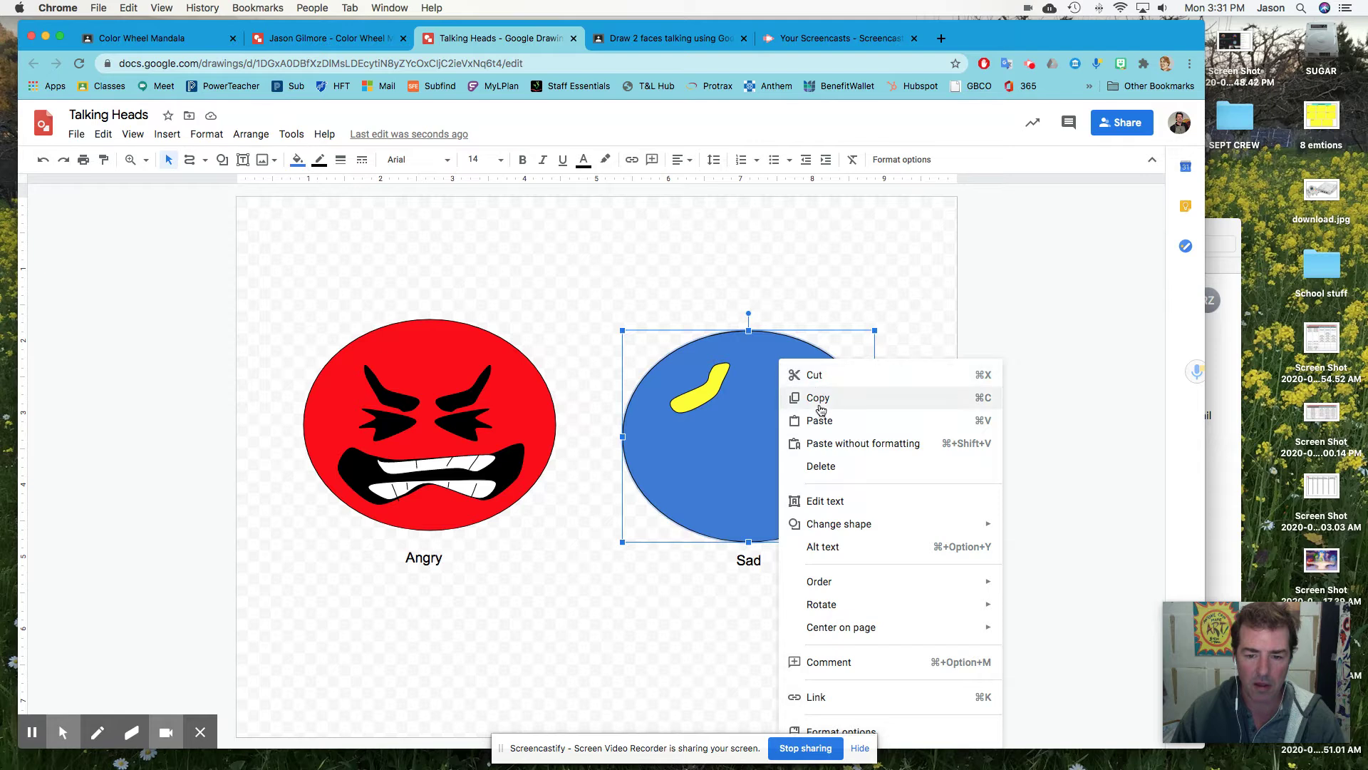
click(820, 422)
drag(726, 393, 756, 394)
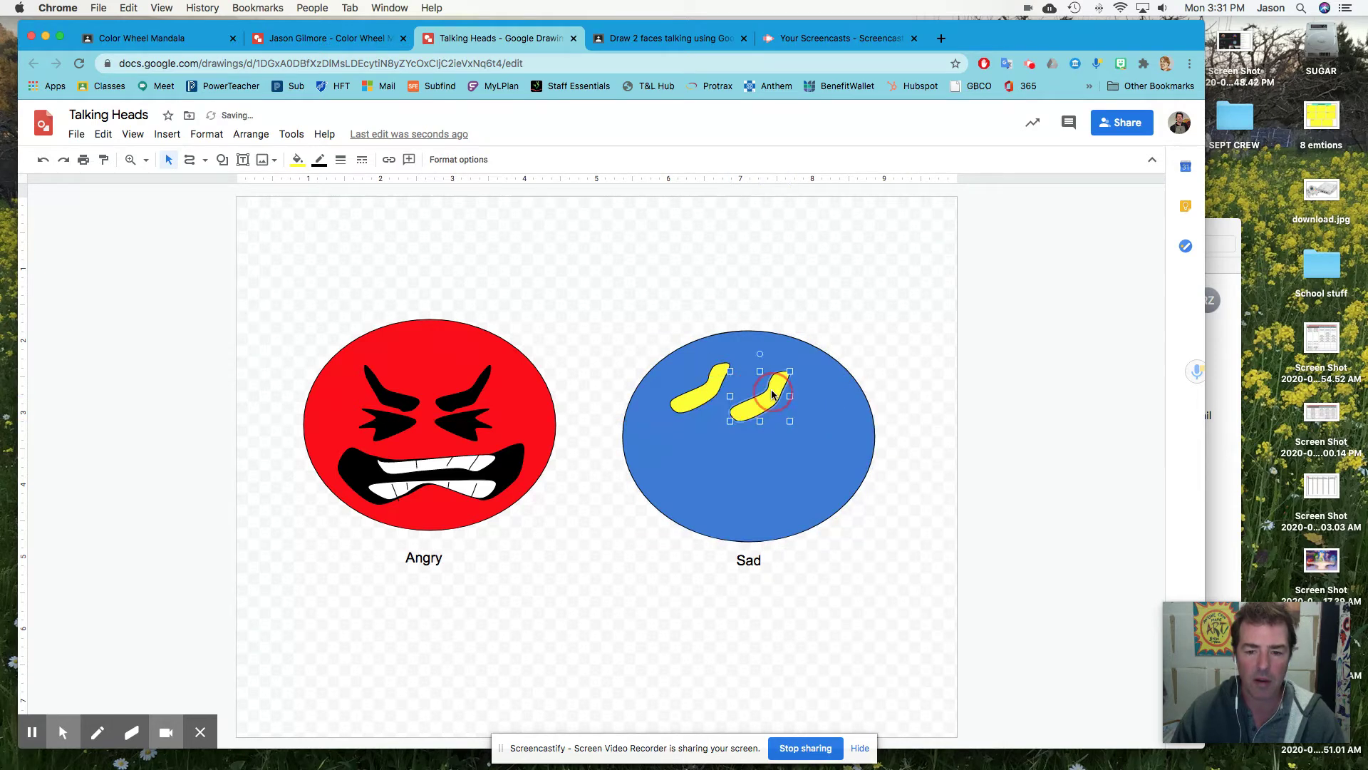
Flip the duplicate eyebrow horizontally and place it on the face's upper right.
click(263, 142)
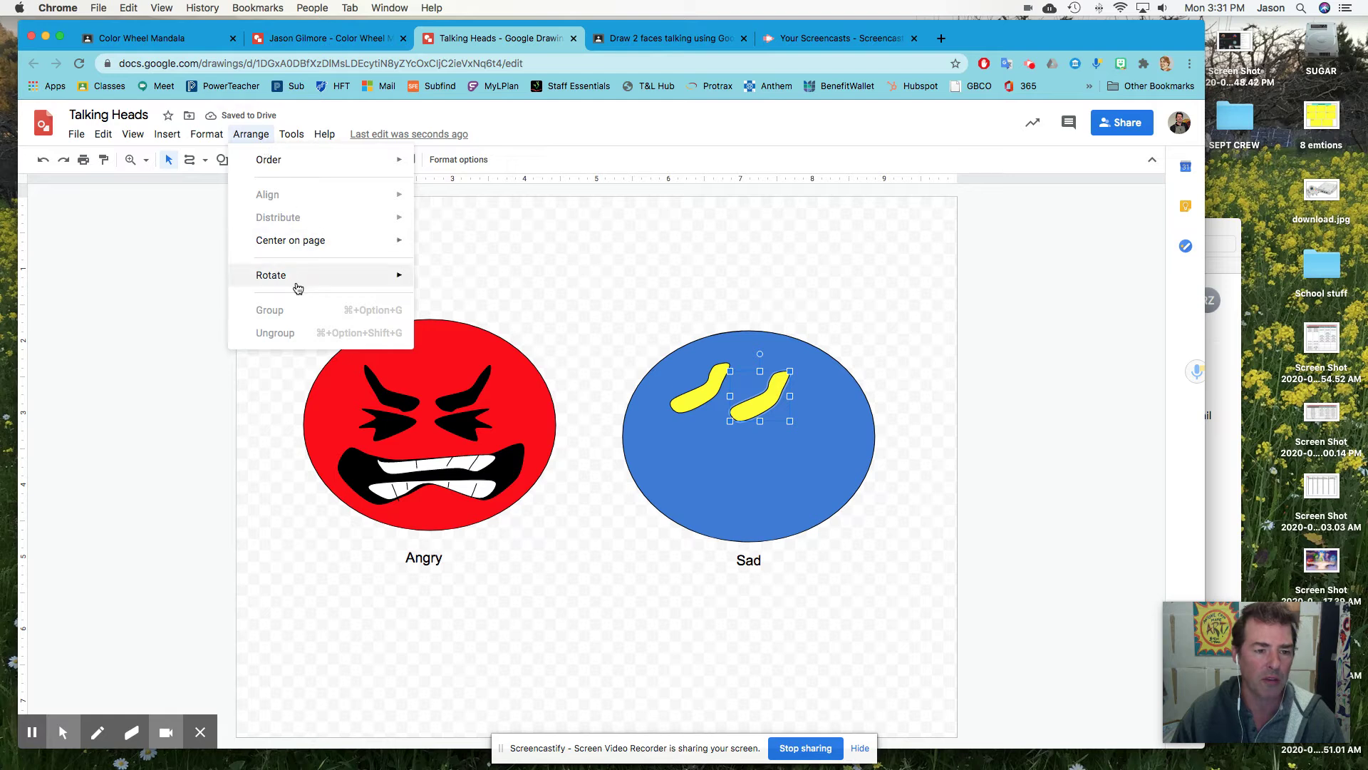
mouse_move(298, 287)
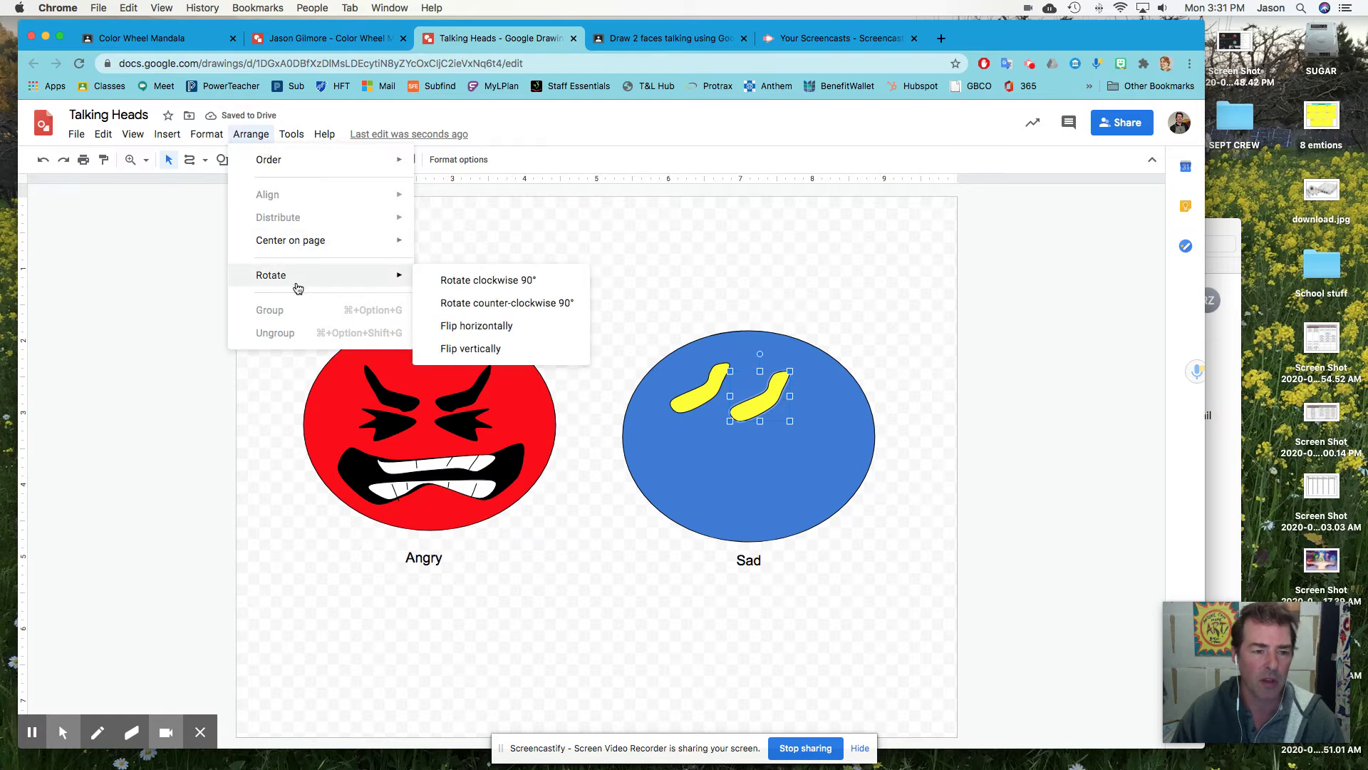
click(487, 328)
drag(779, 406, 810, 398)
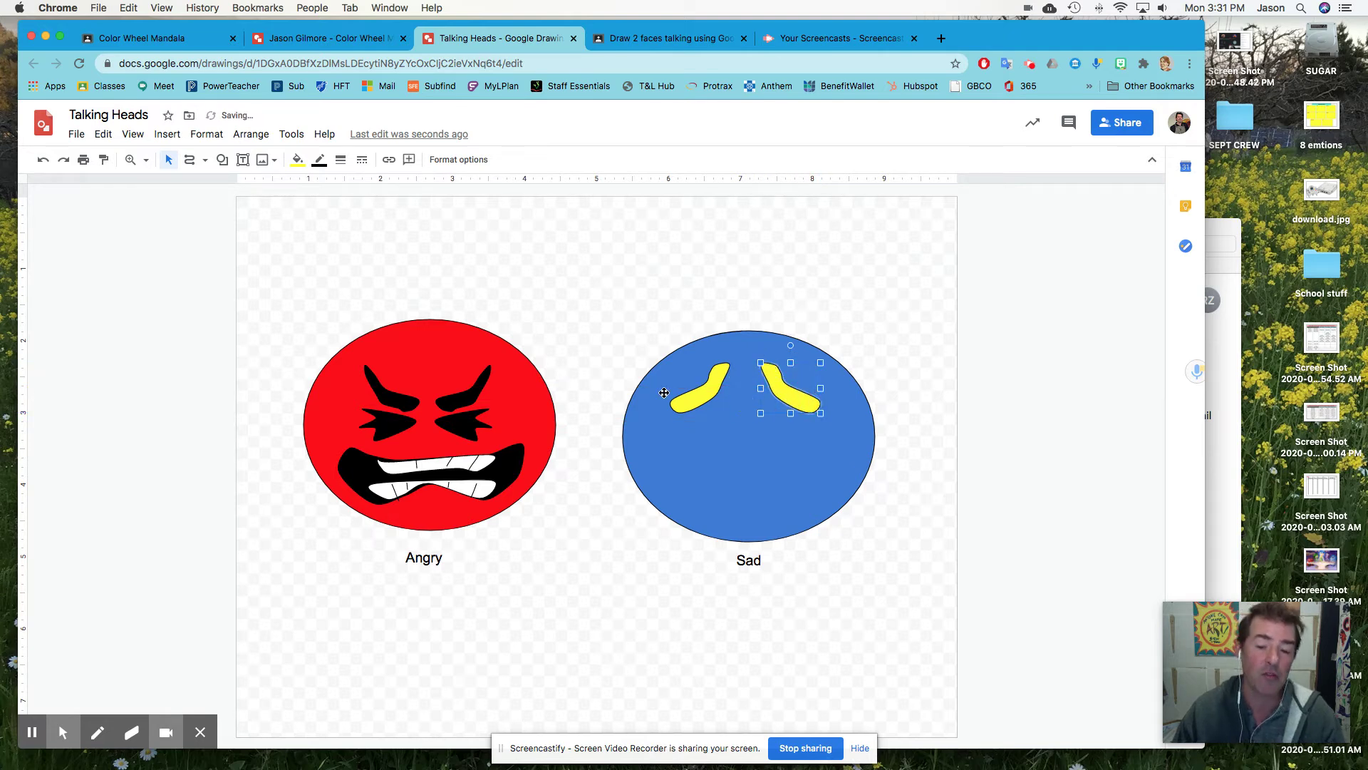
click(716, 426)
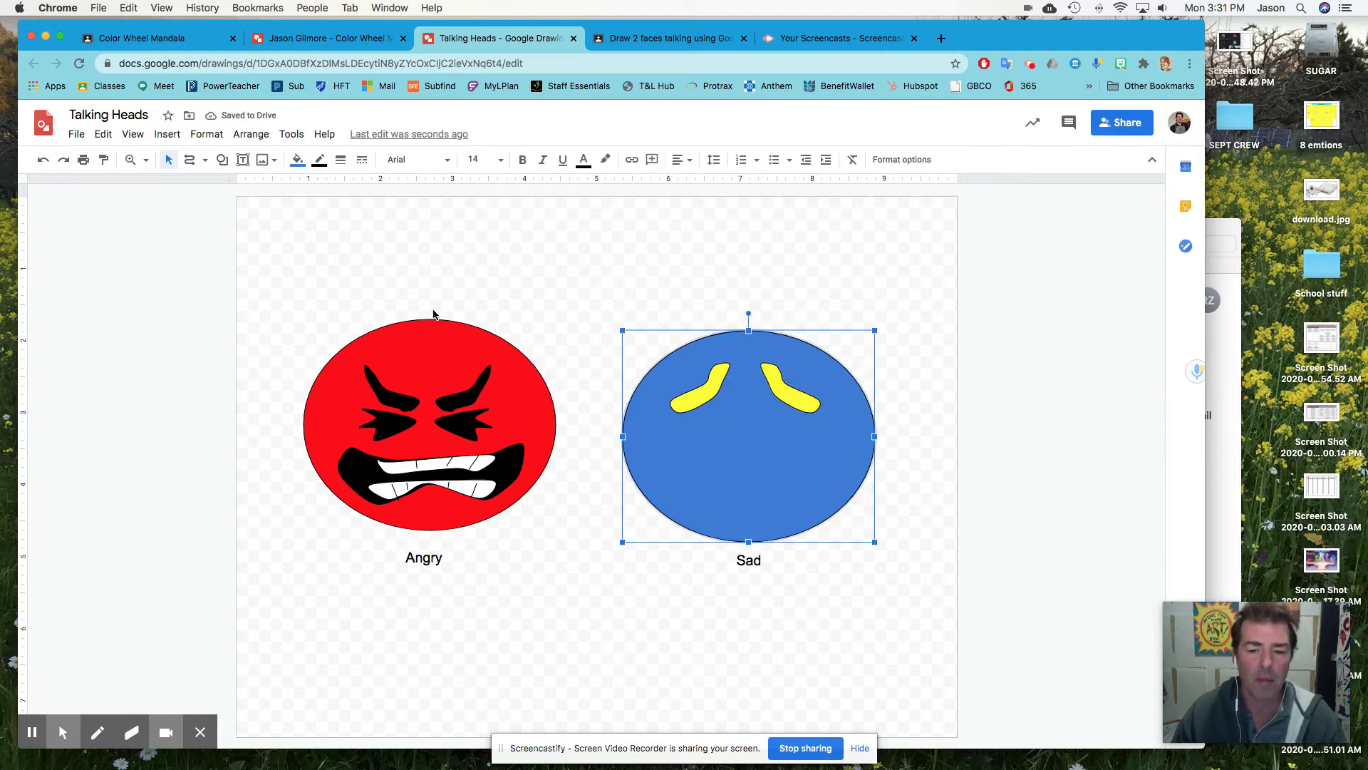
Draw a teardrop under the Sad face's left eyebrow, undoing the first attempt.
click(192, 165)
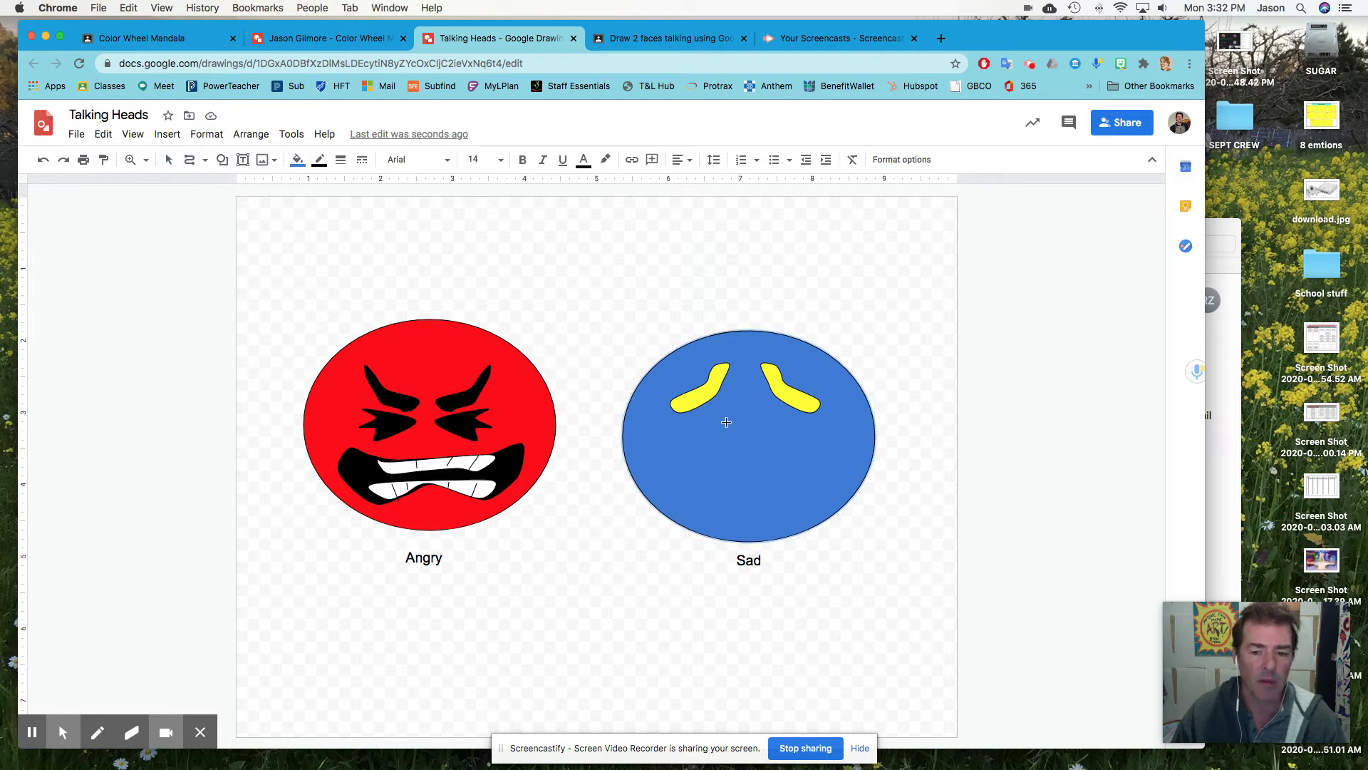
drag(709, 423, 721, 414)
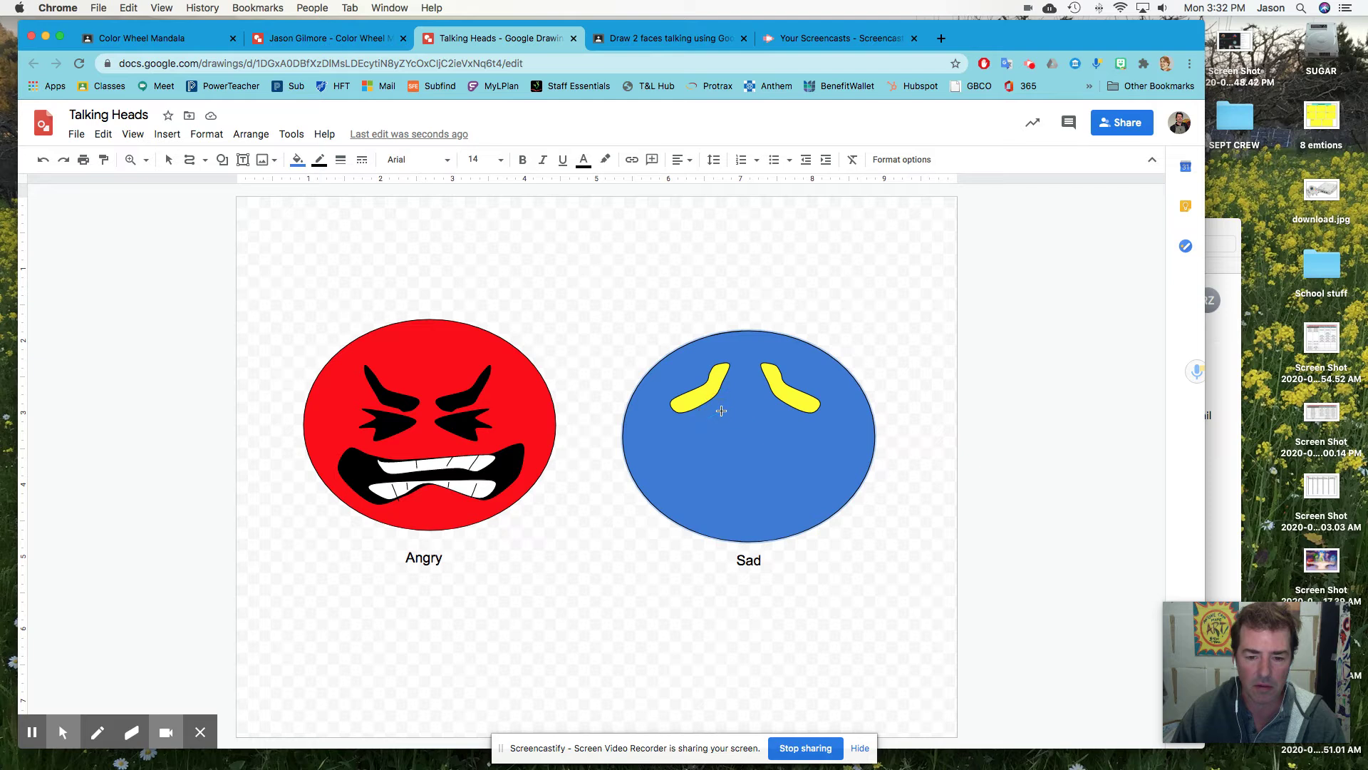
click(702, 426)
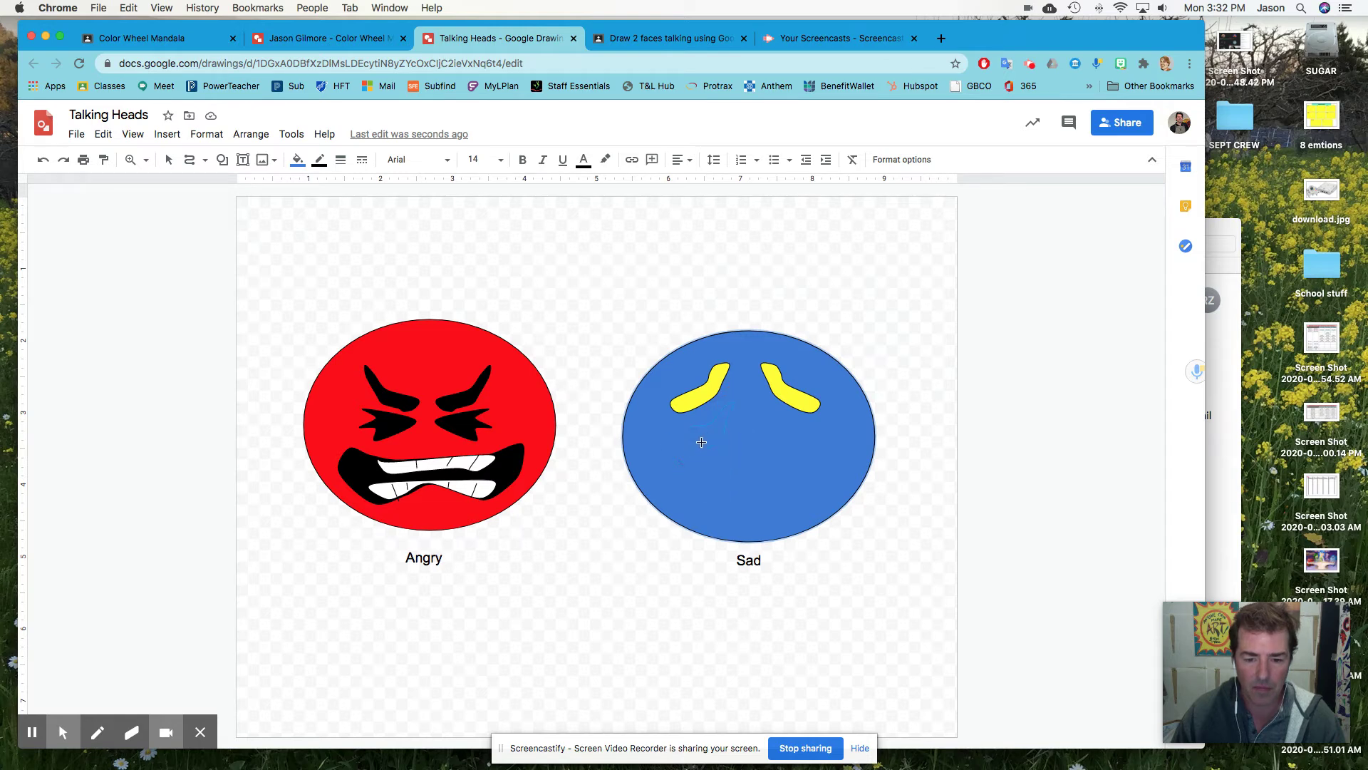
drag(703, 439, 679, 433)
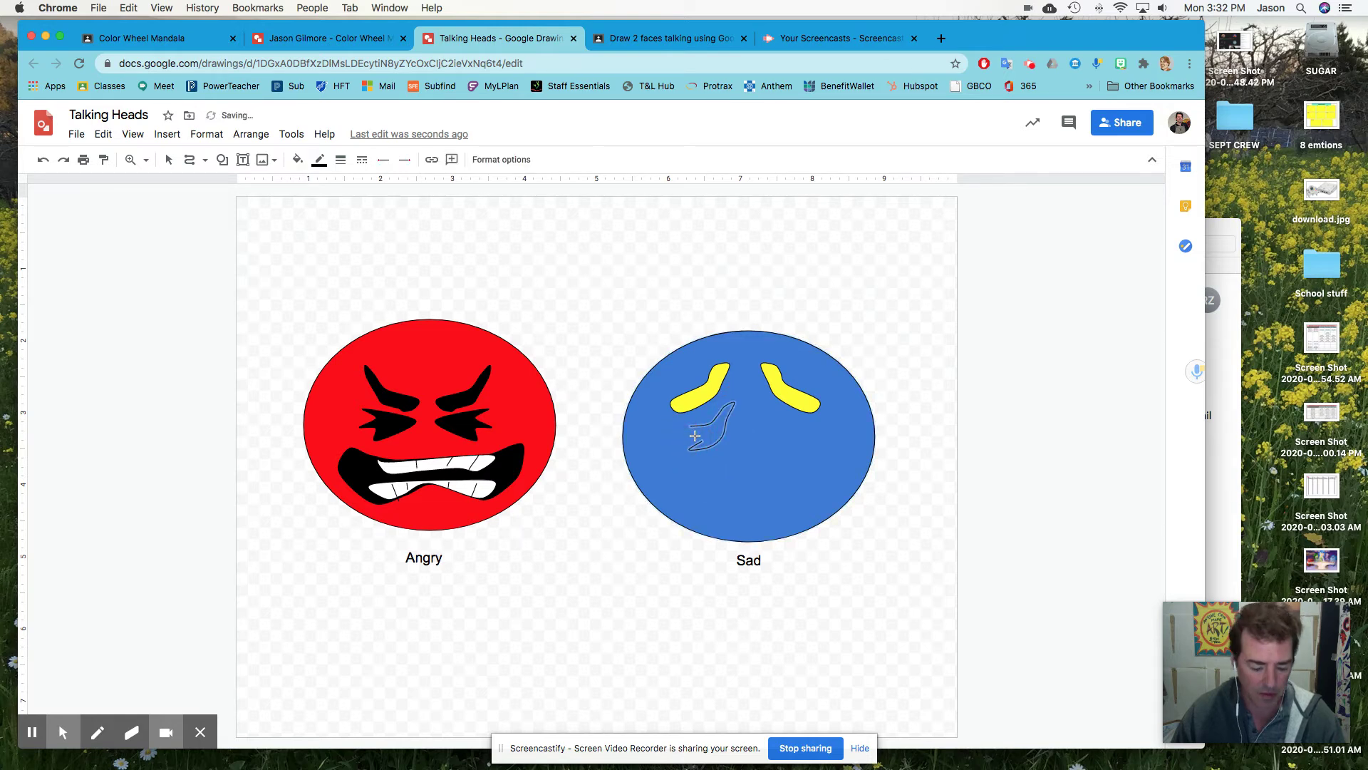
key(super+z)
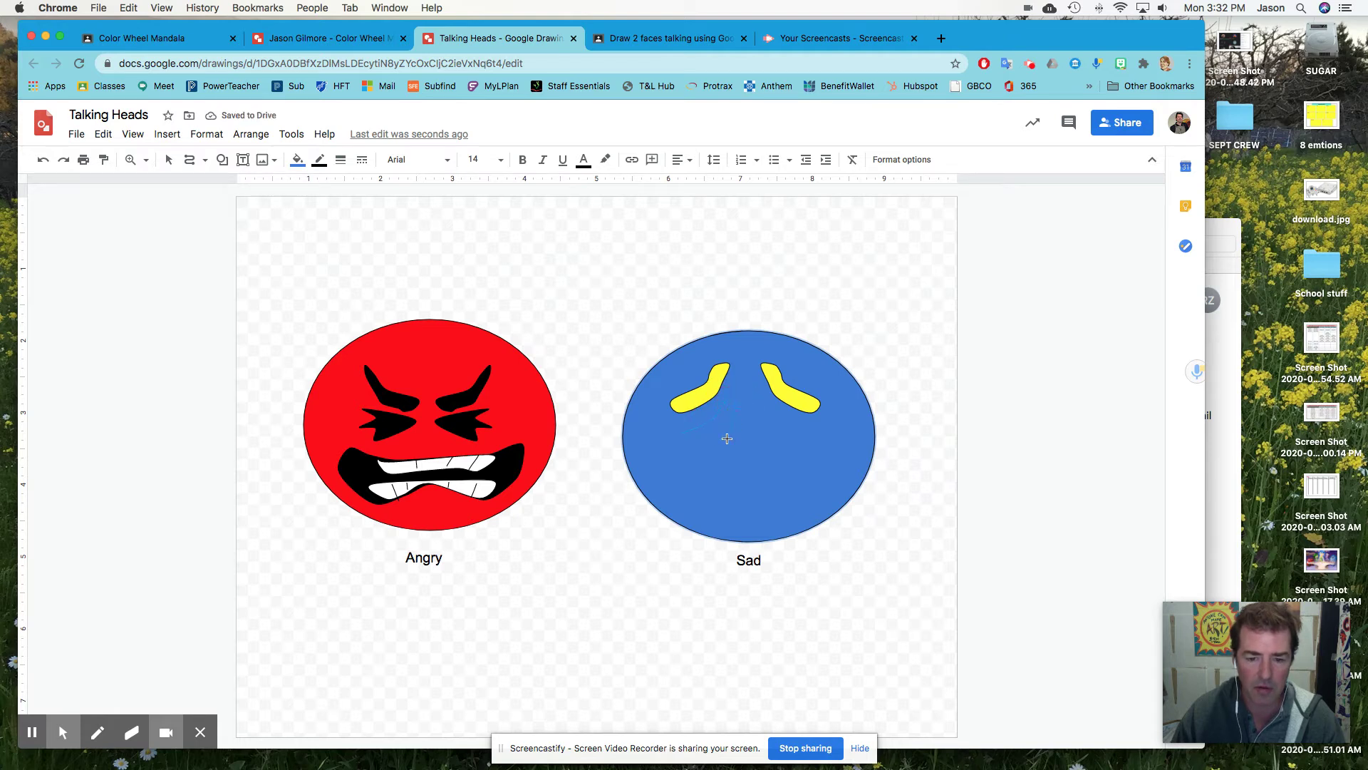
mouse_move(698, 449)
mouse_down()
mouse_move(684, 436)
mouse_move(687, 460)
mouse_up()
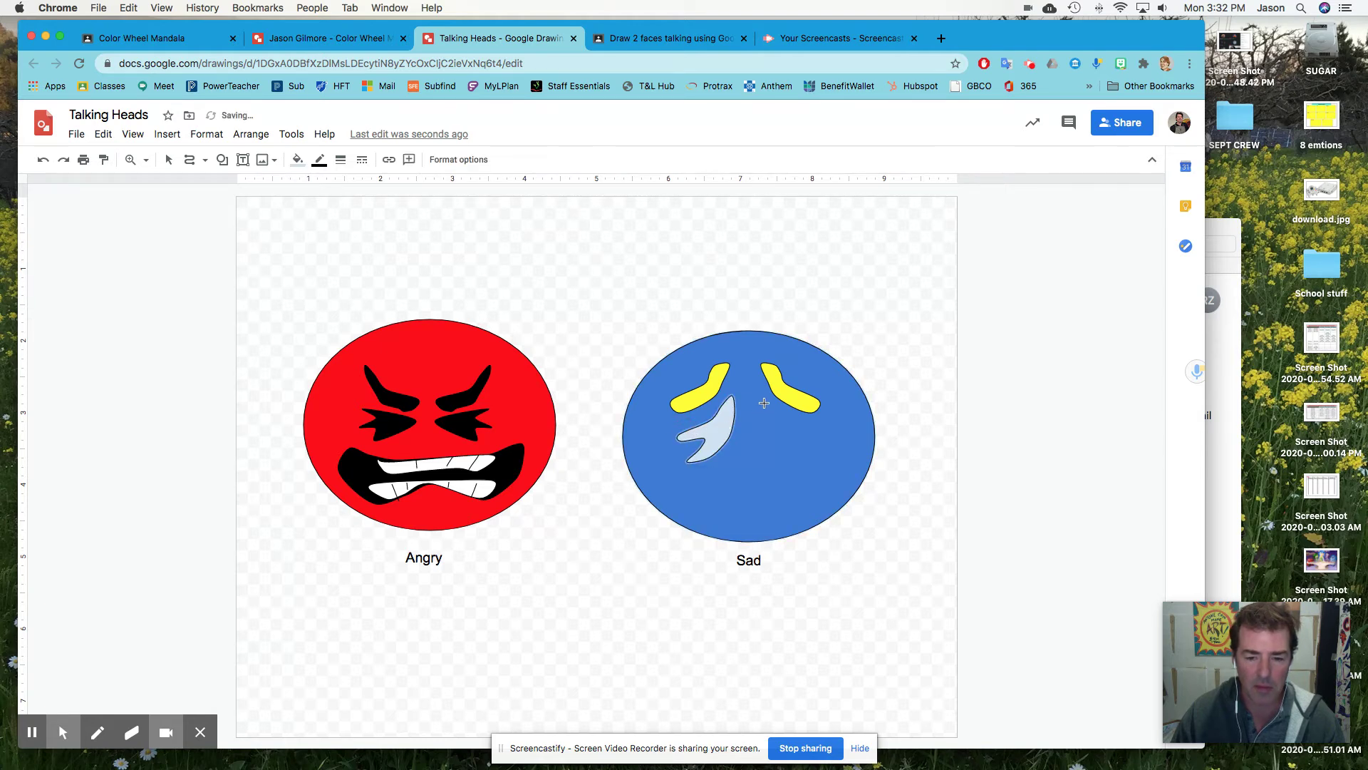
Fill the tear cyan, replacing an initial light pink fill.
click(292, 163)
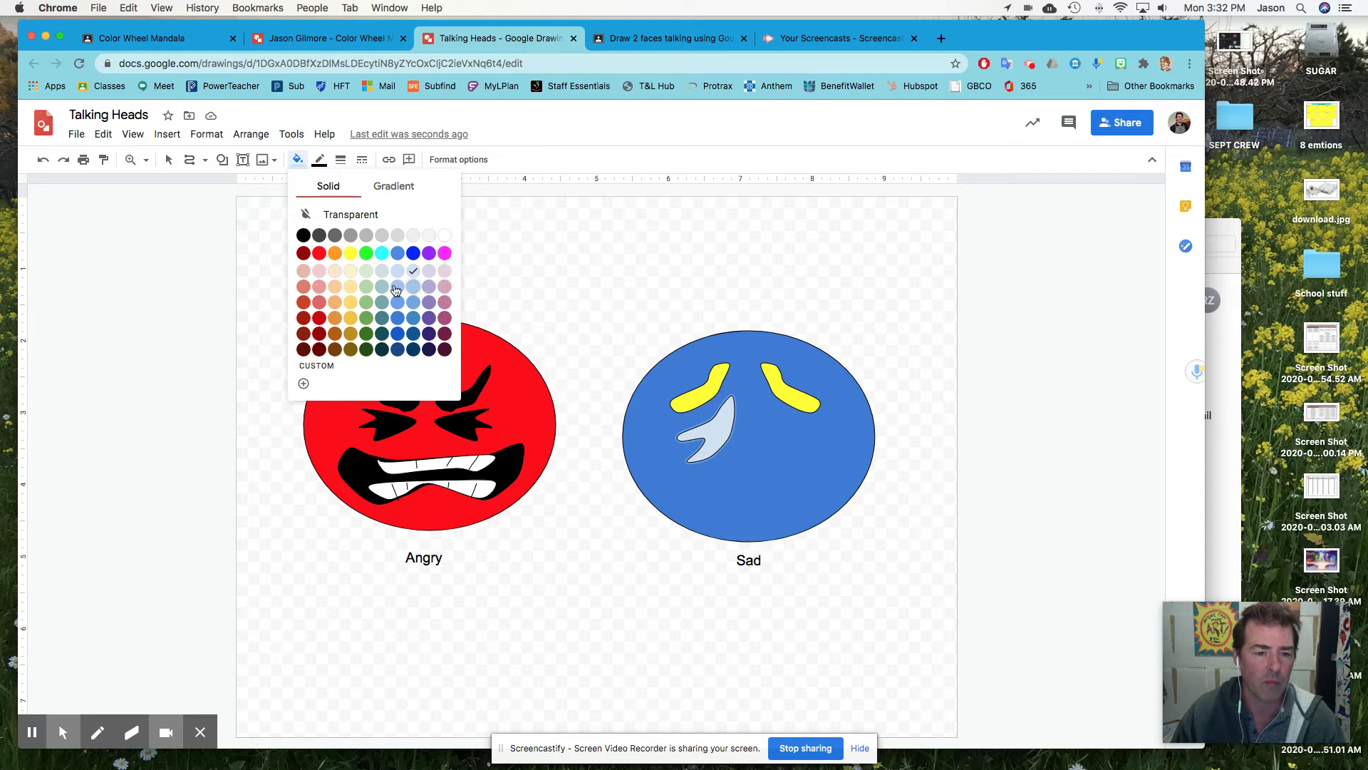
click(444, 285)
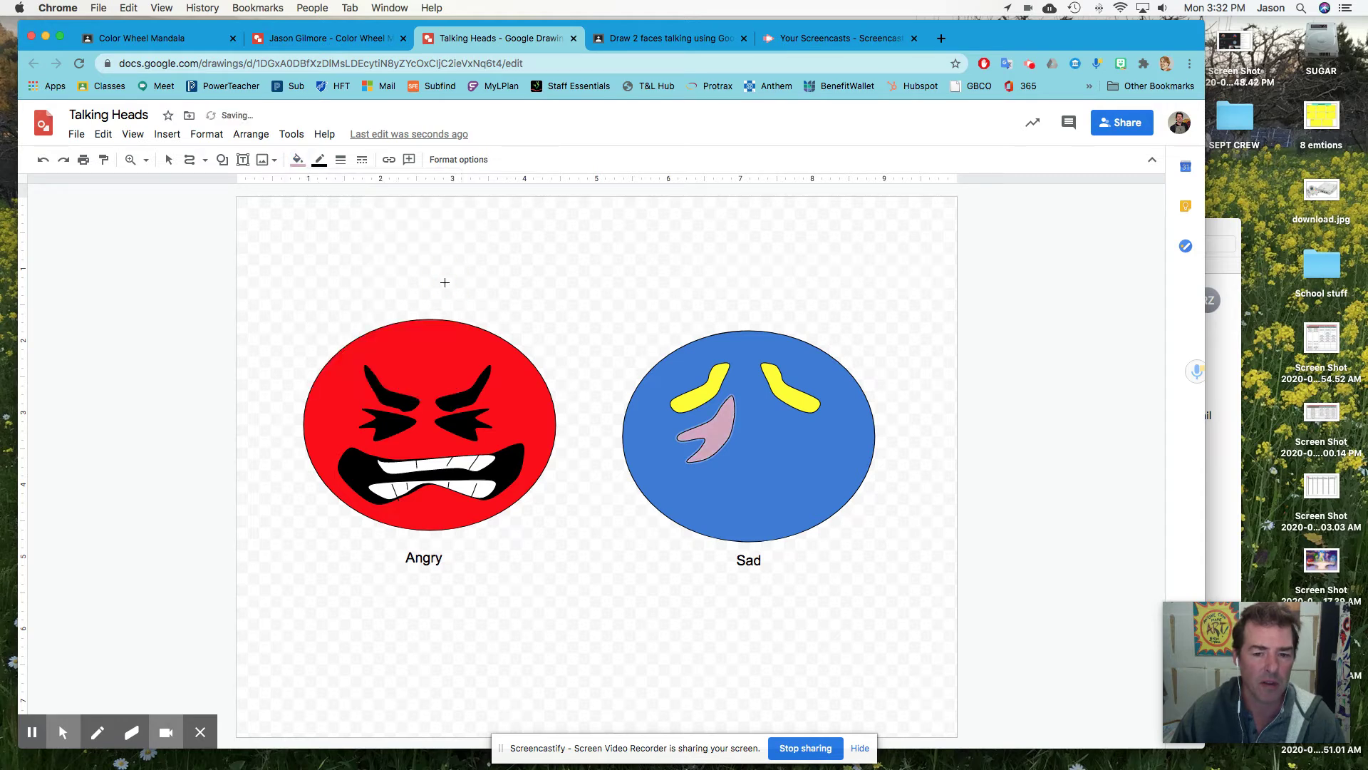
click(294, 162)
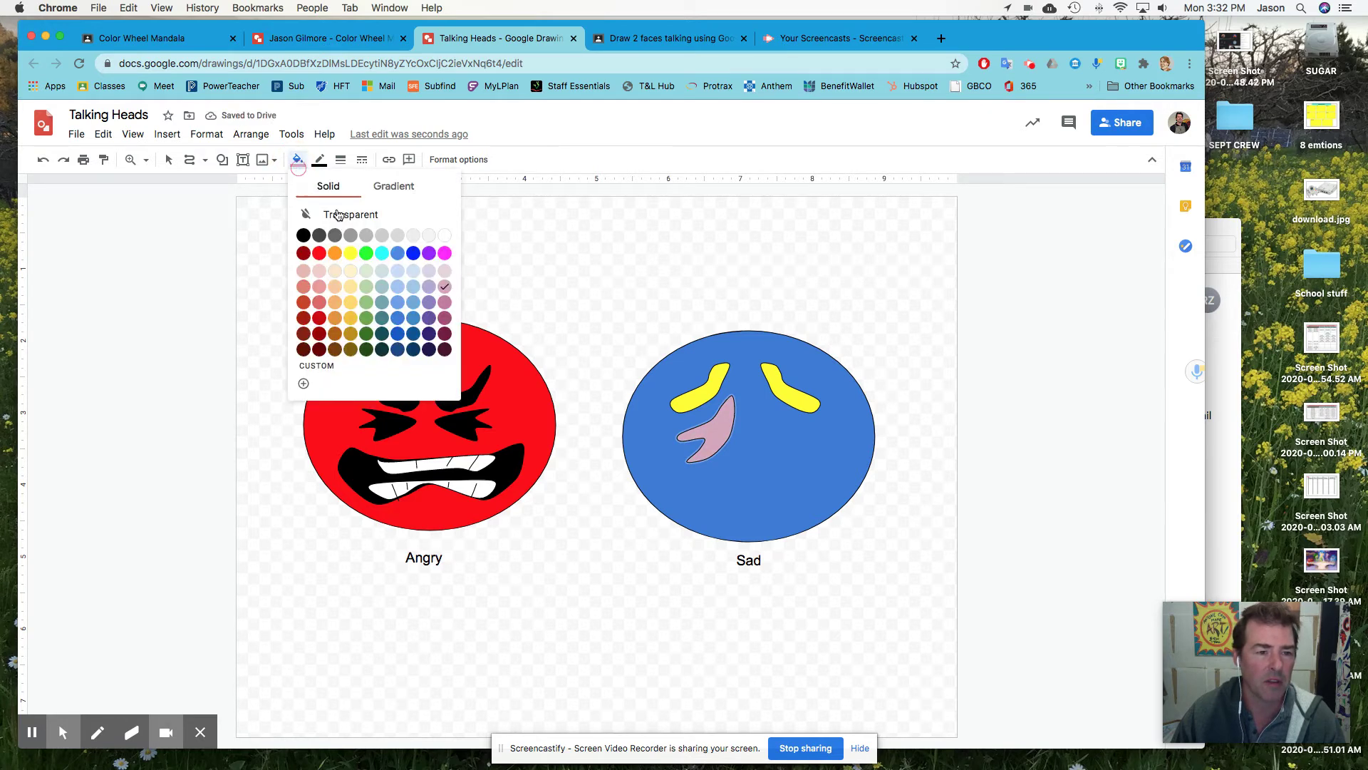
click(381, 253)
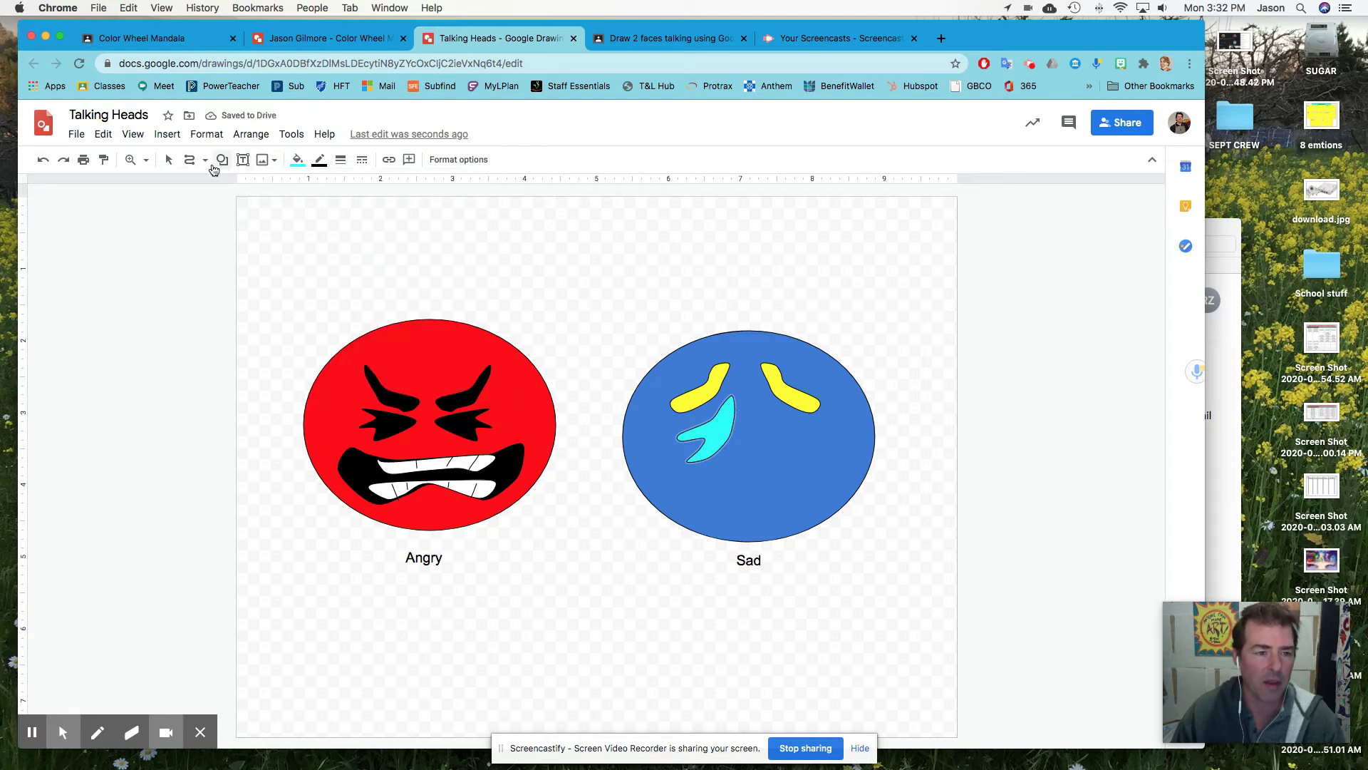
click(170, 163)
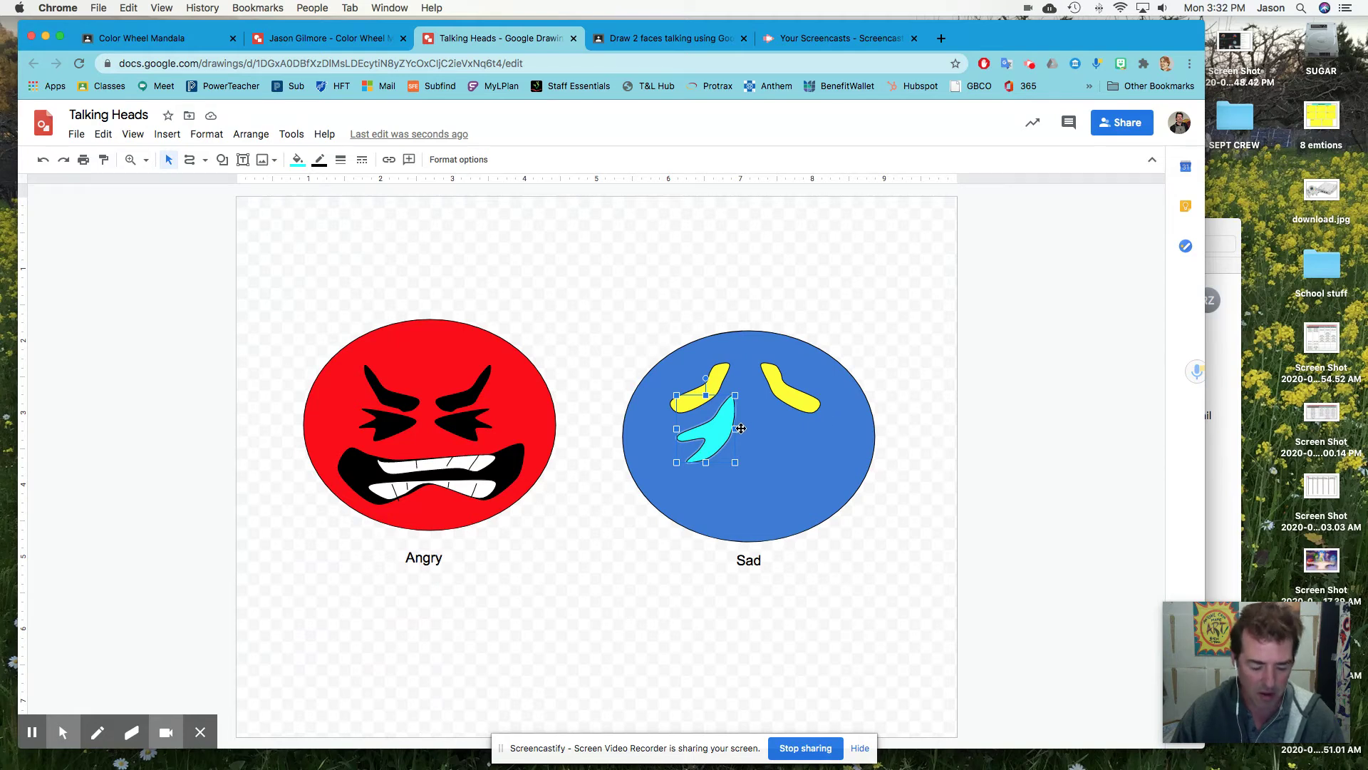
Duplicate the cyan tear, flip it horizontally, and place it under the right eyebrow.
key(ctrl+d)
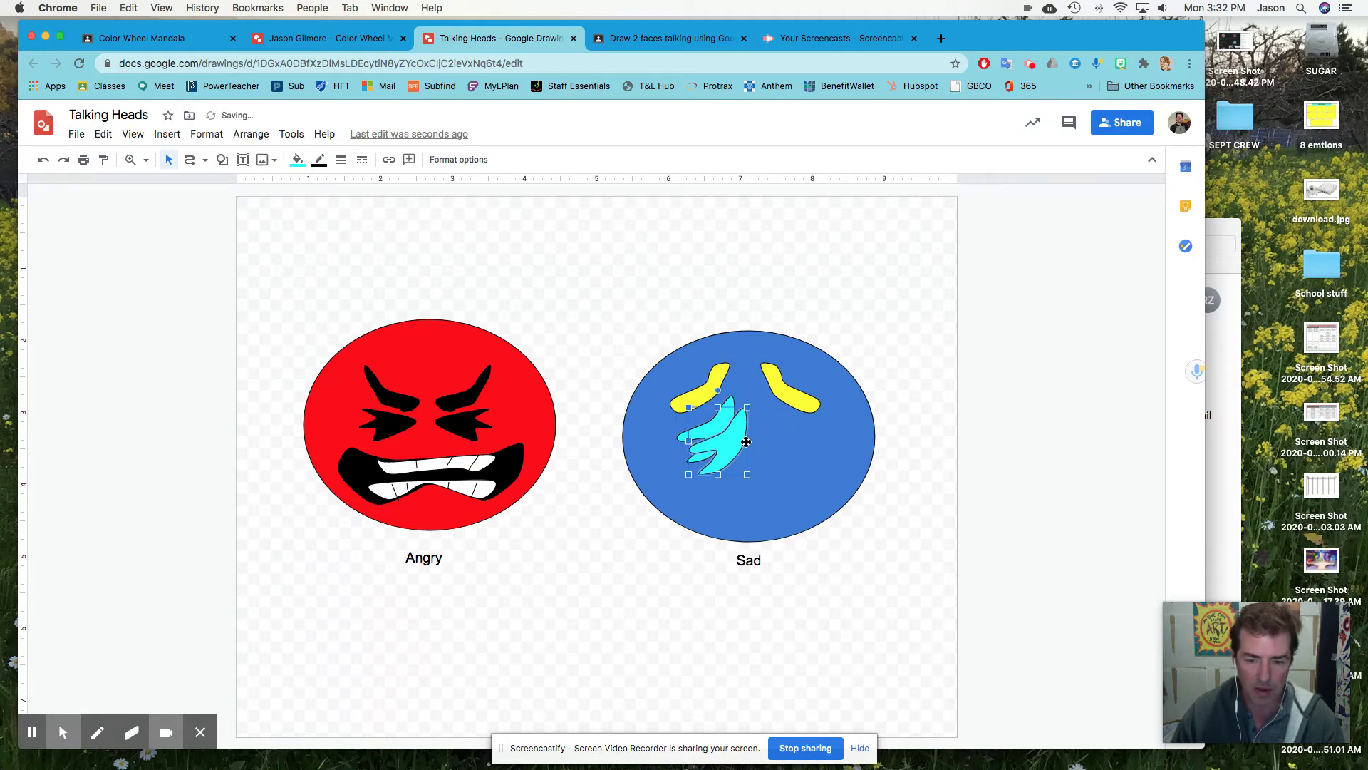
drag(708, 443, 757, 447)
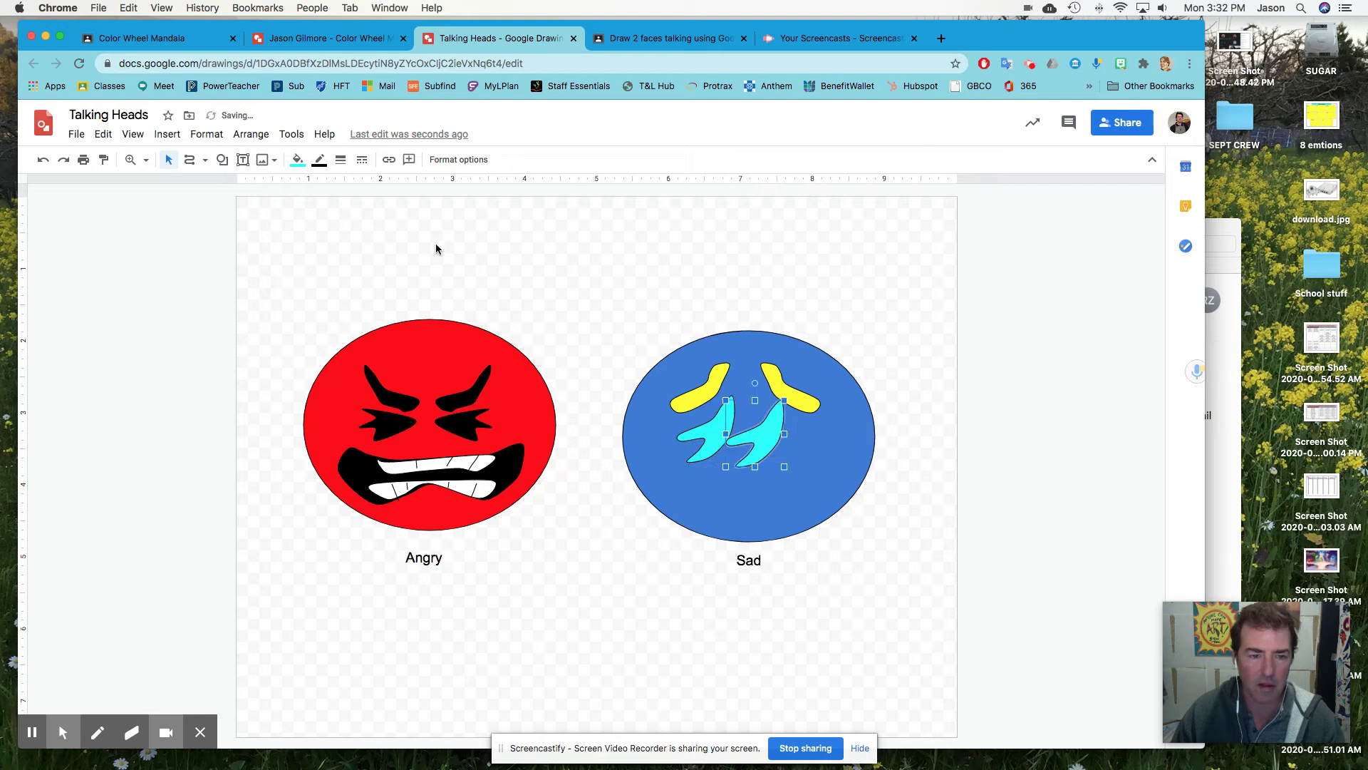
click(251, 134)
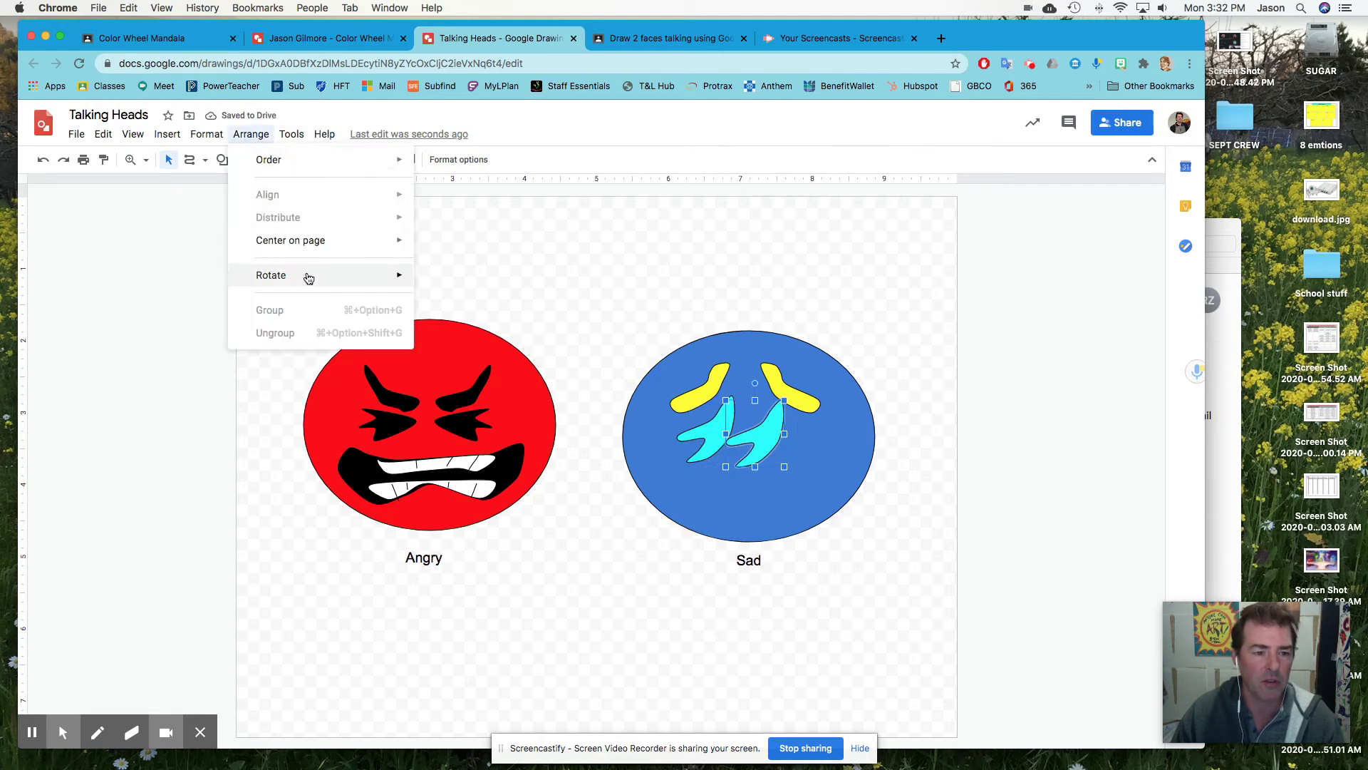
mouse_move(309, 277)
click(494, 325)
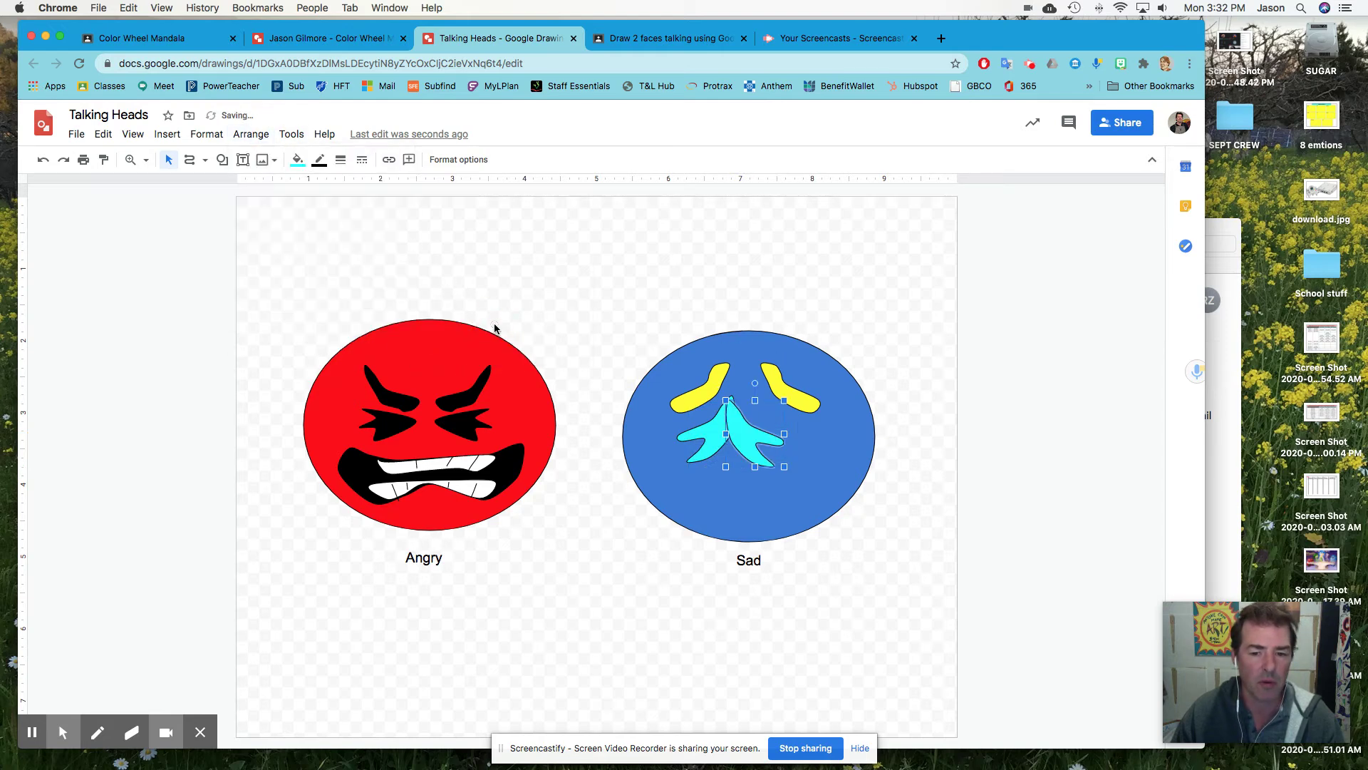
drag(749, 438, 775, 432)
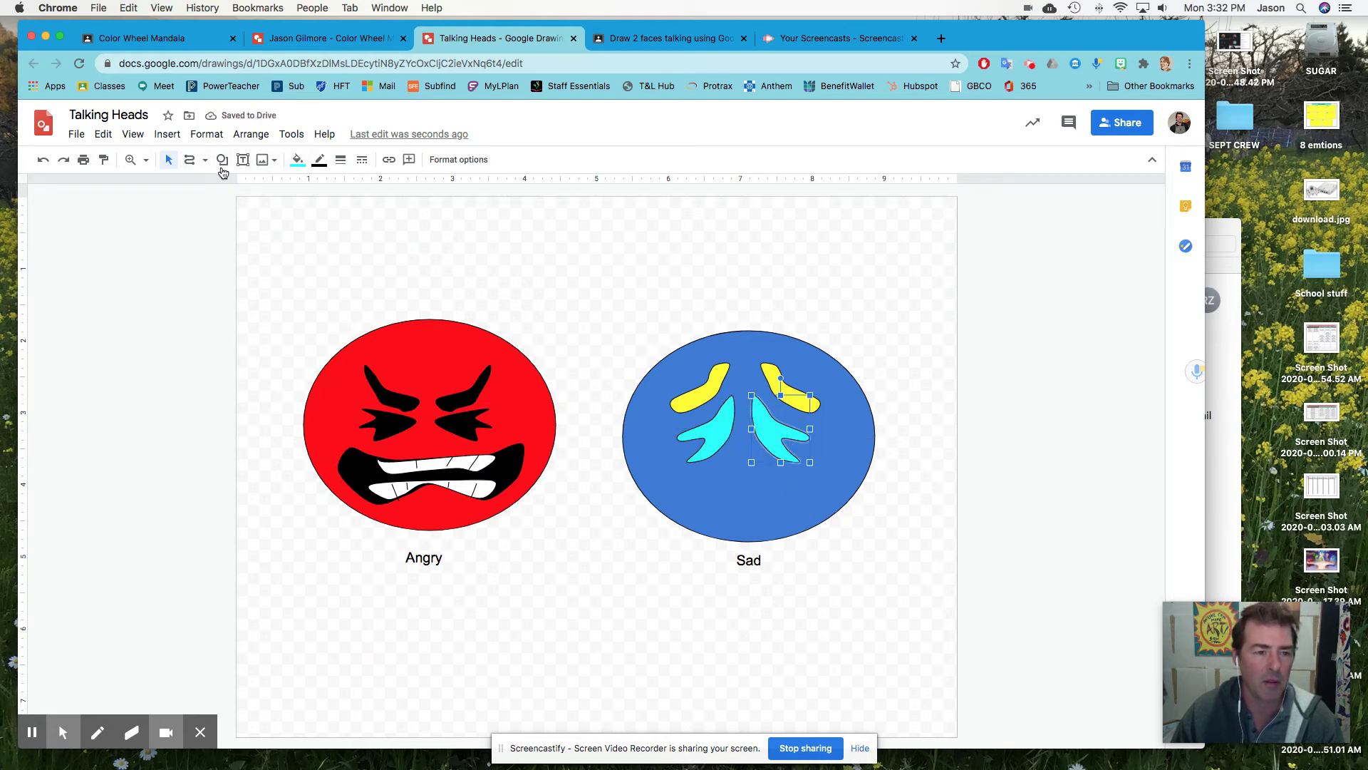
click(189, 159)
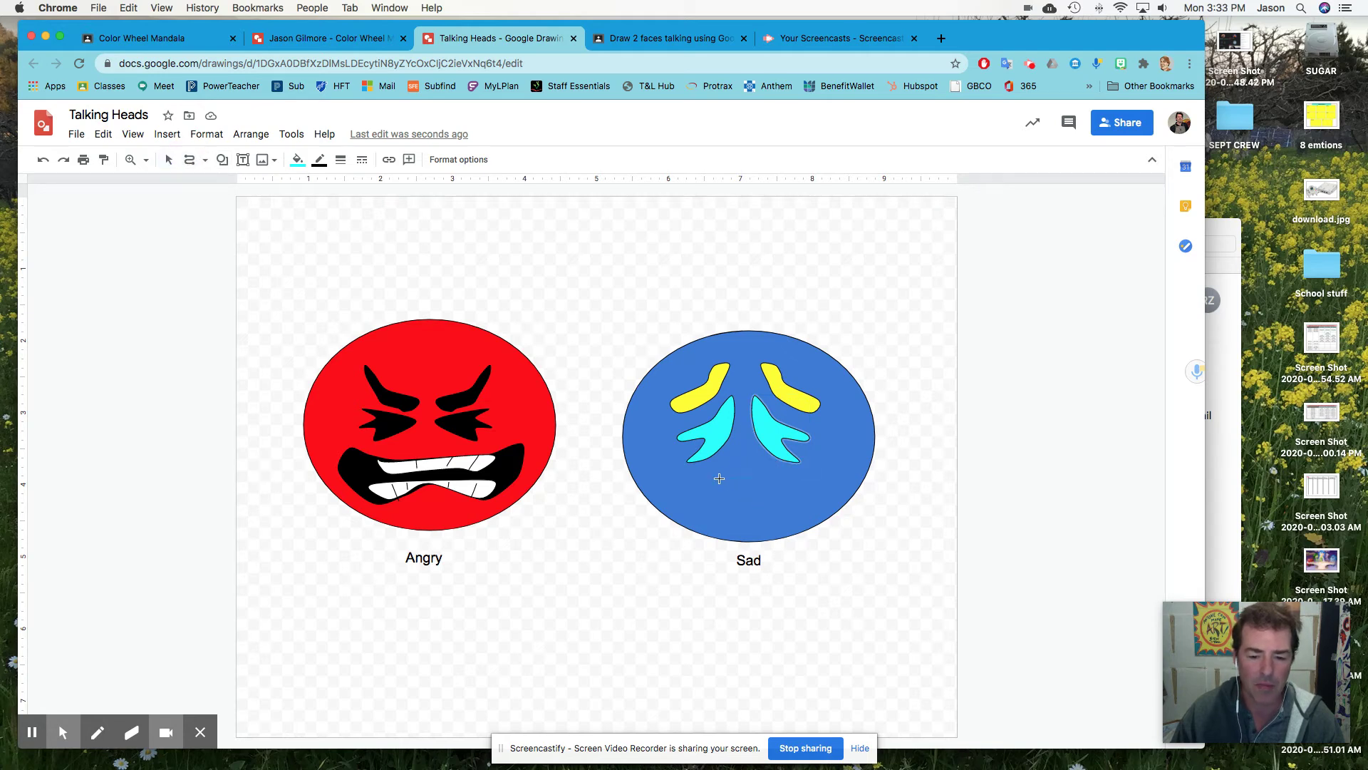
Scribble a wide frowning mouth on the lower Sad face and fill it black.
mouse_move(698, 518)
mouse_down()
mouse_move(747, 493)
mouse_move(798, 517)
mouse_move(826, 508)
mouse_move(835, 468)
mouse_move(769, 480)
mouse_up()
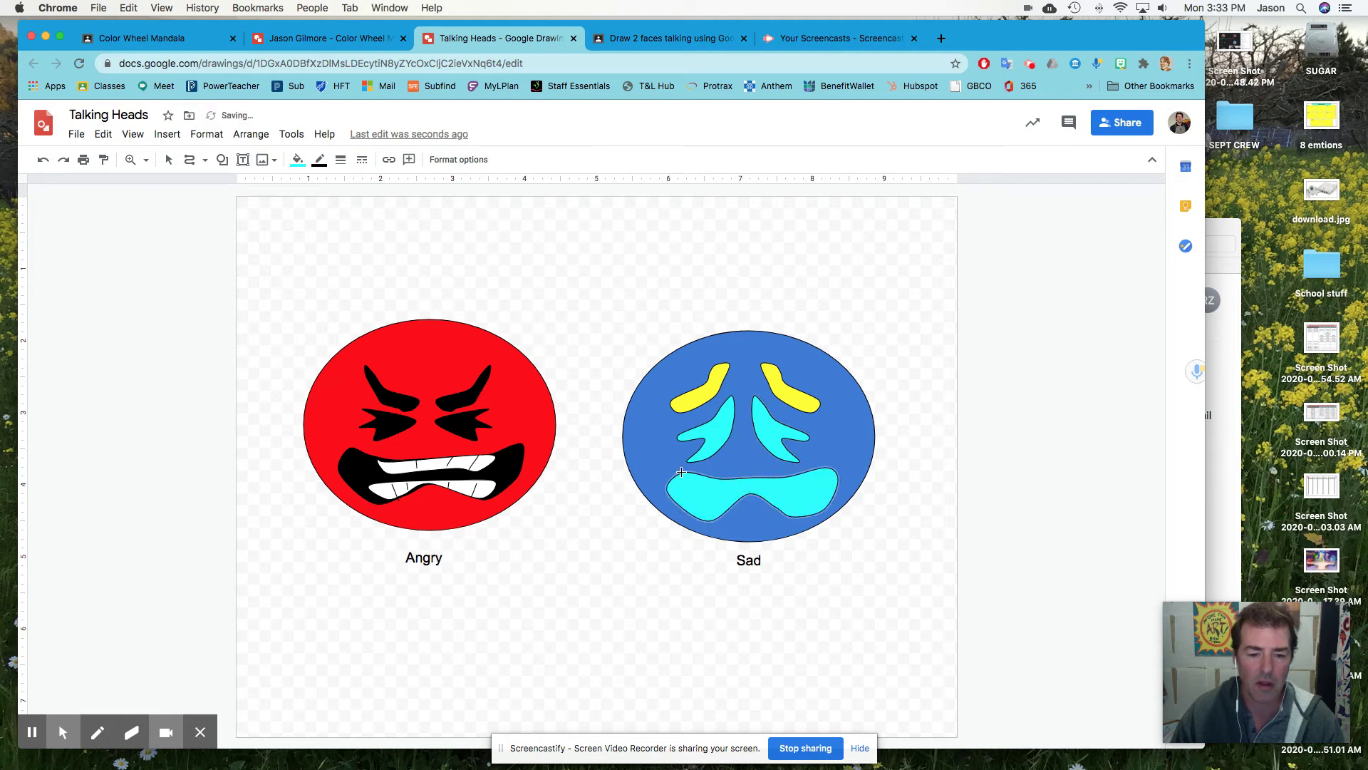
click(298, 160)
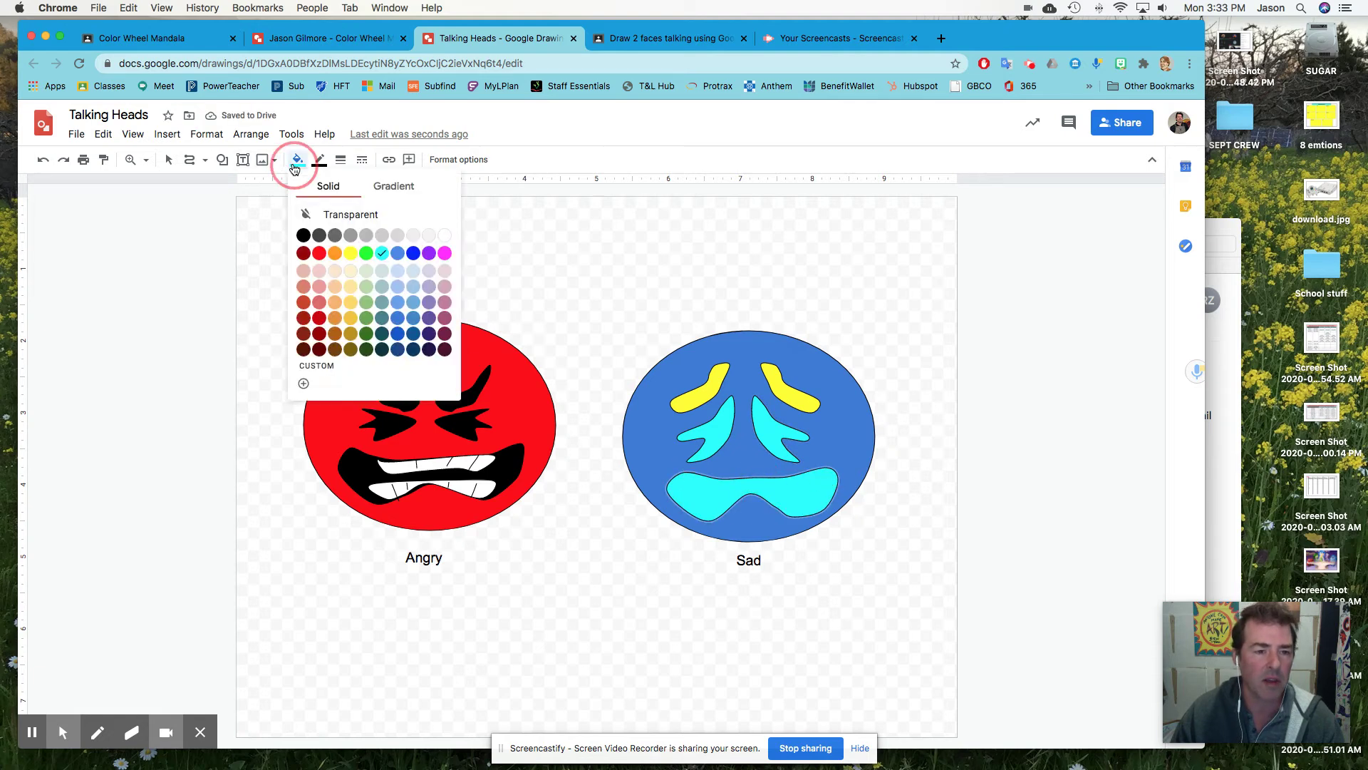
click(300, 236)
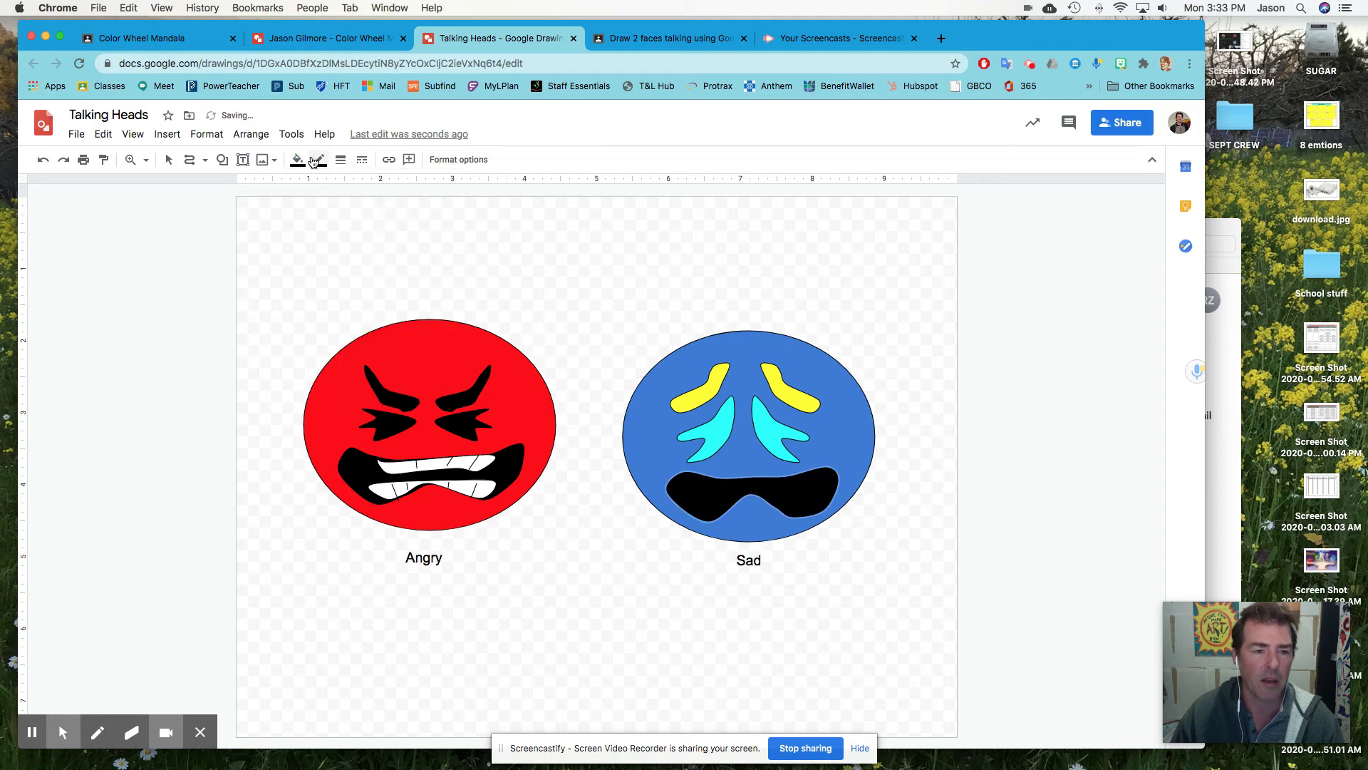
click(169, 158)
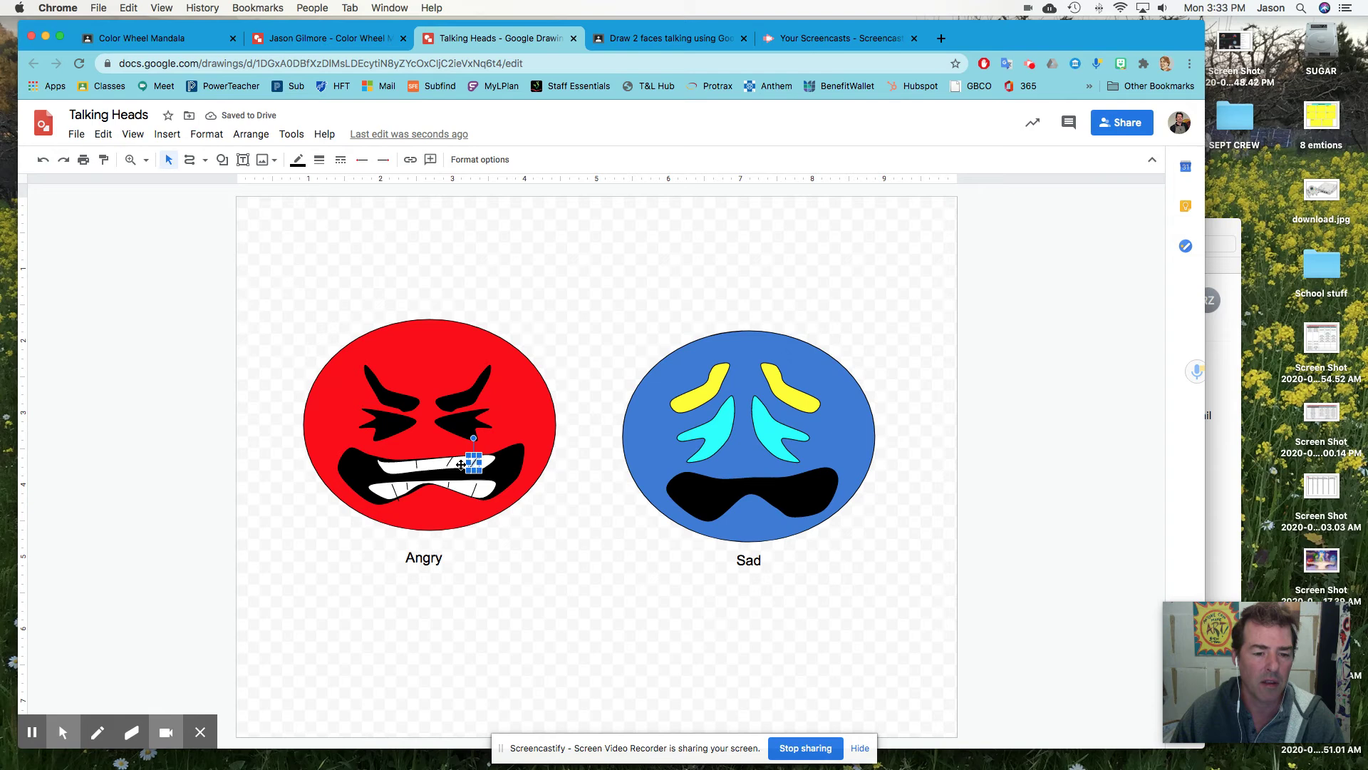
Duplicate the Angry face's upper teeth, move the copy into the Sad mouth, and widen it.
click(408, 466)
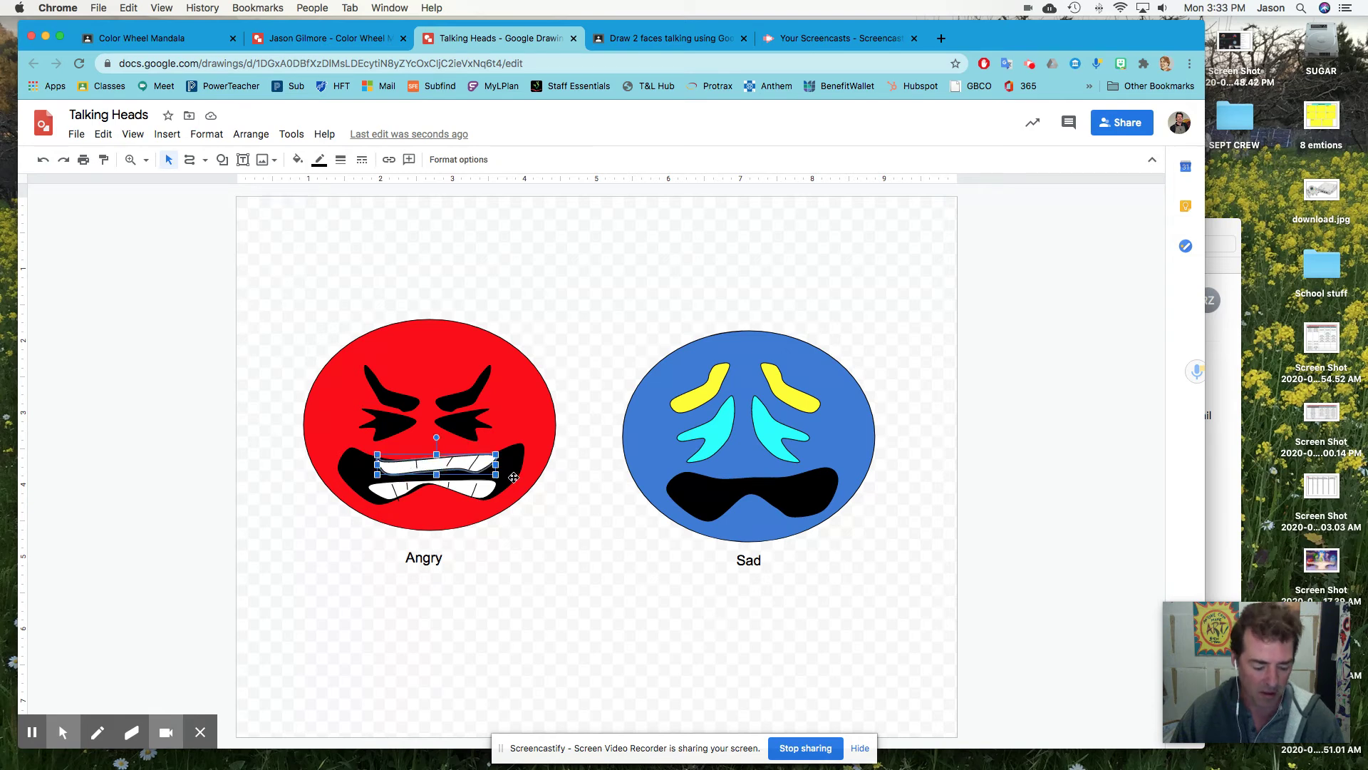
key(super+d)
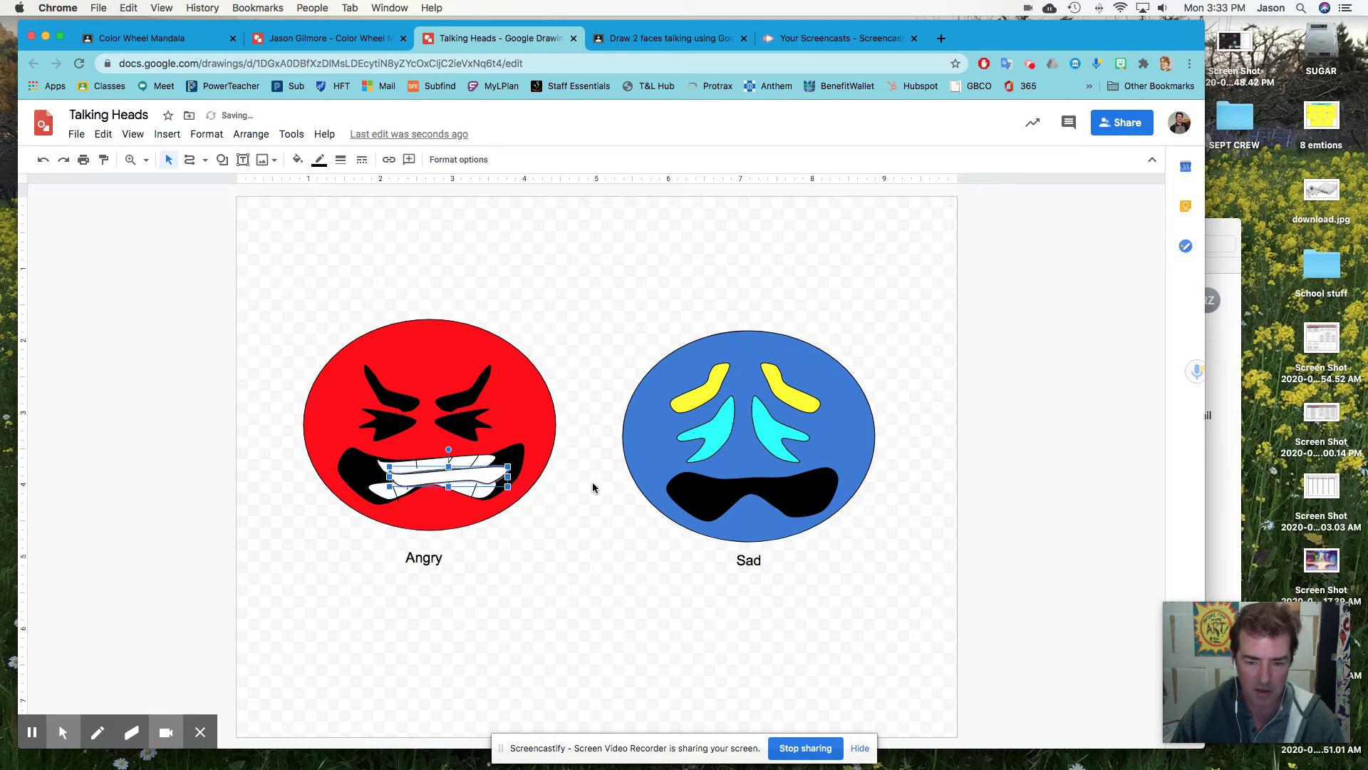
drag(479, 479, 820, 470)
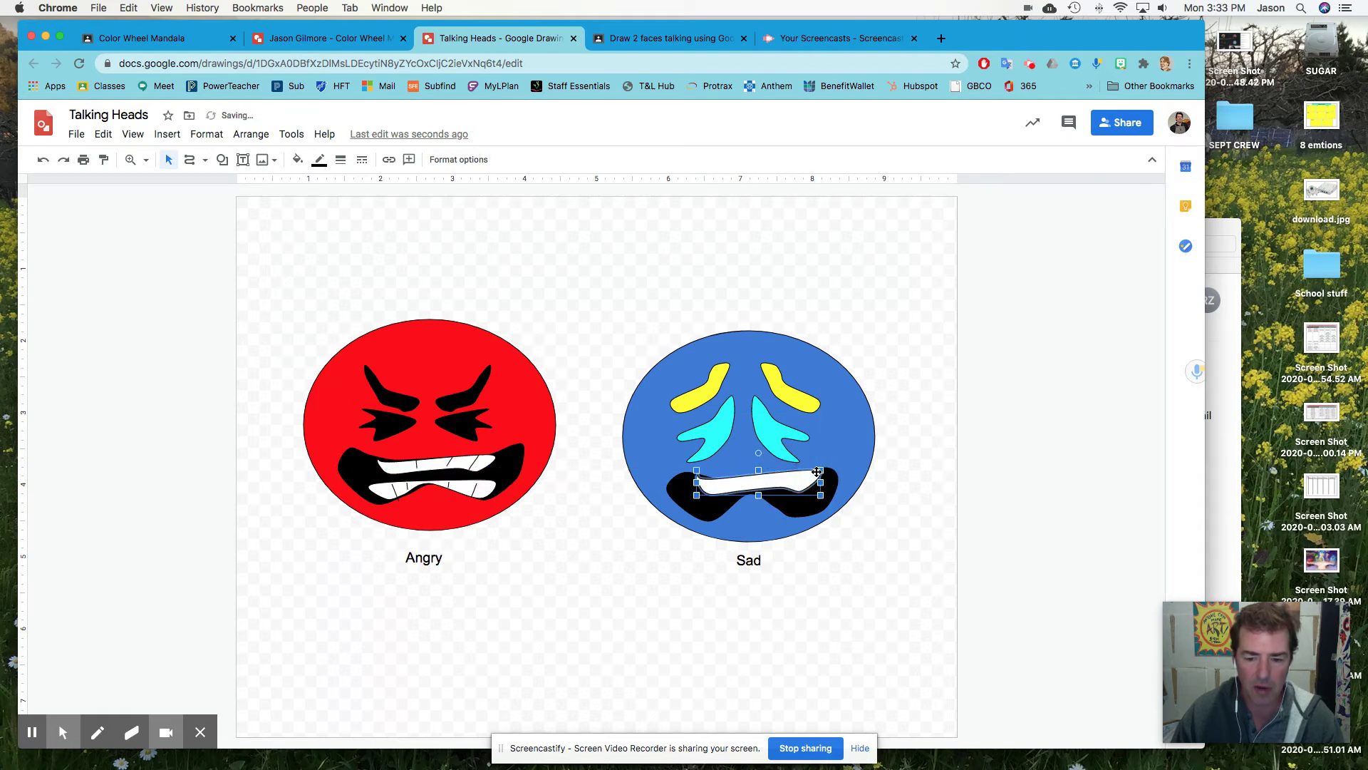
drag(696, 475, 692, 476)
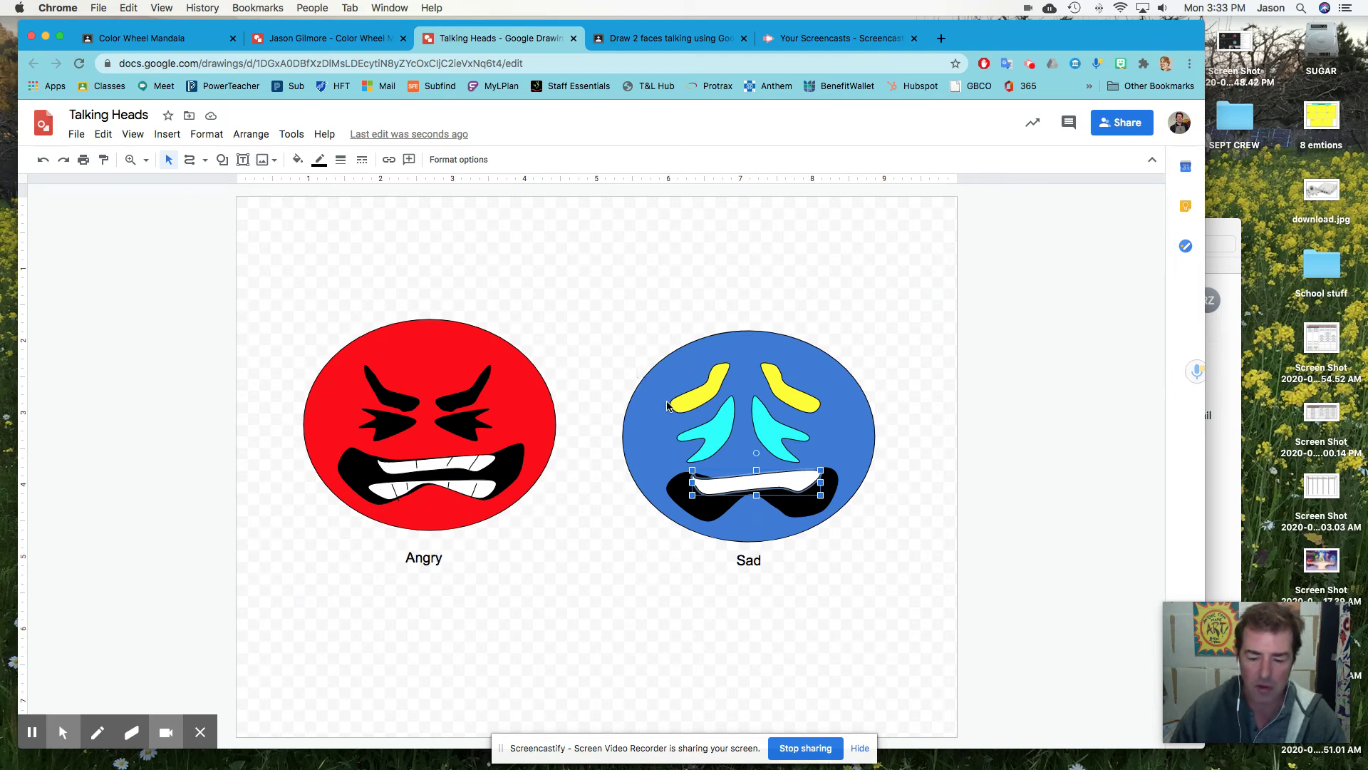
click(867, 566)
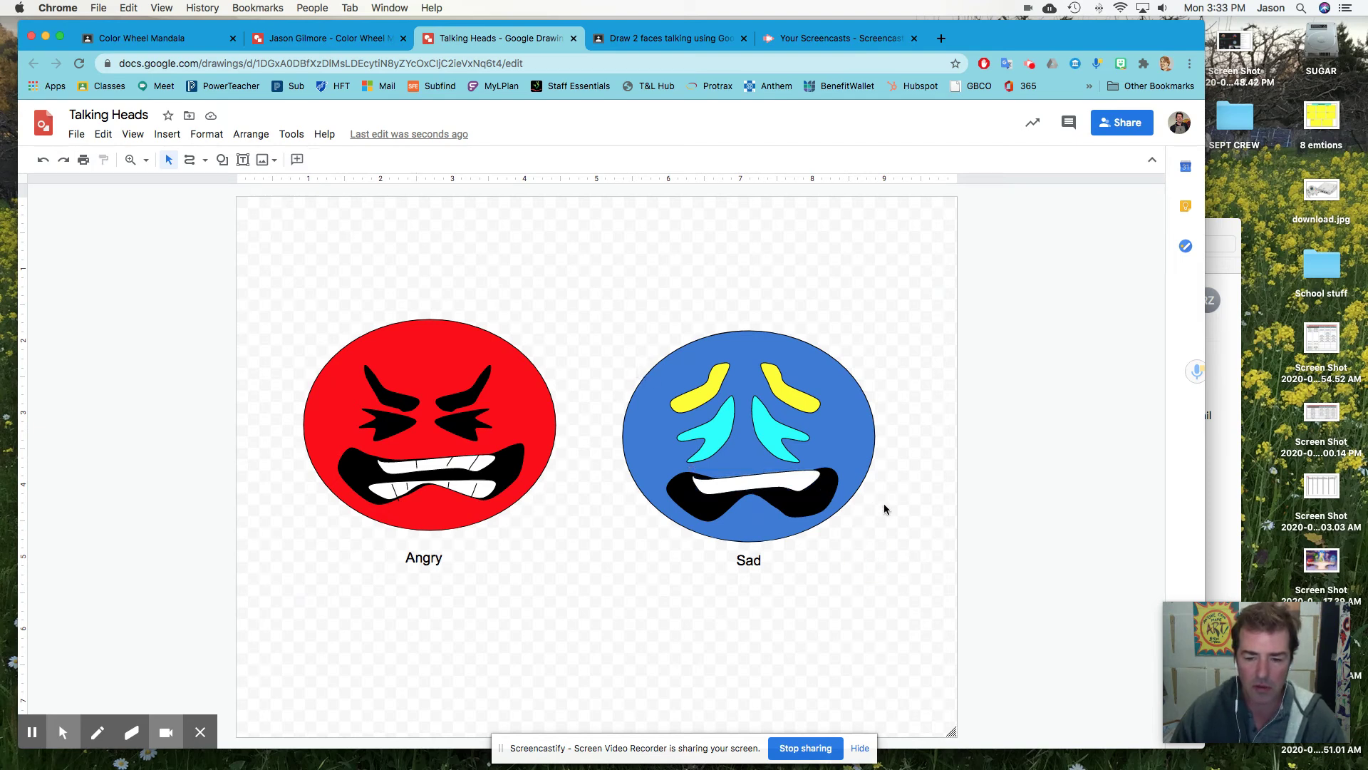
Scribble lines dividing the Sad face's teeth.
click(203, 161)
click(216, 318)
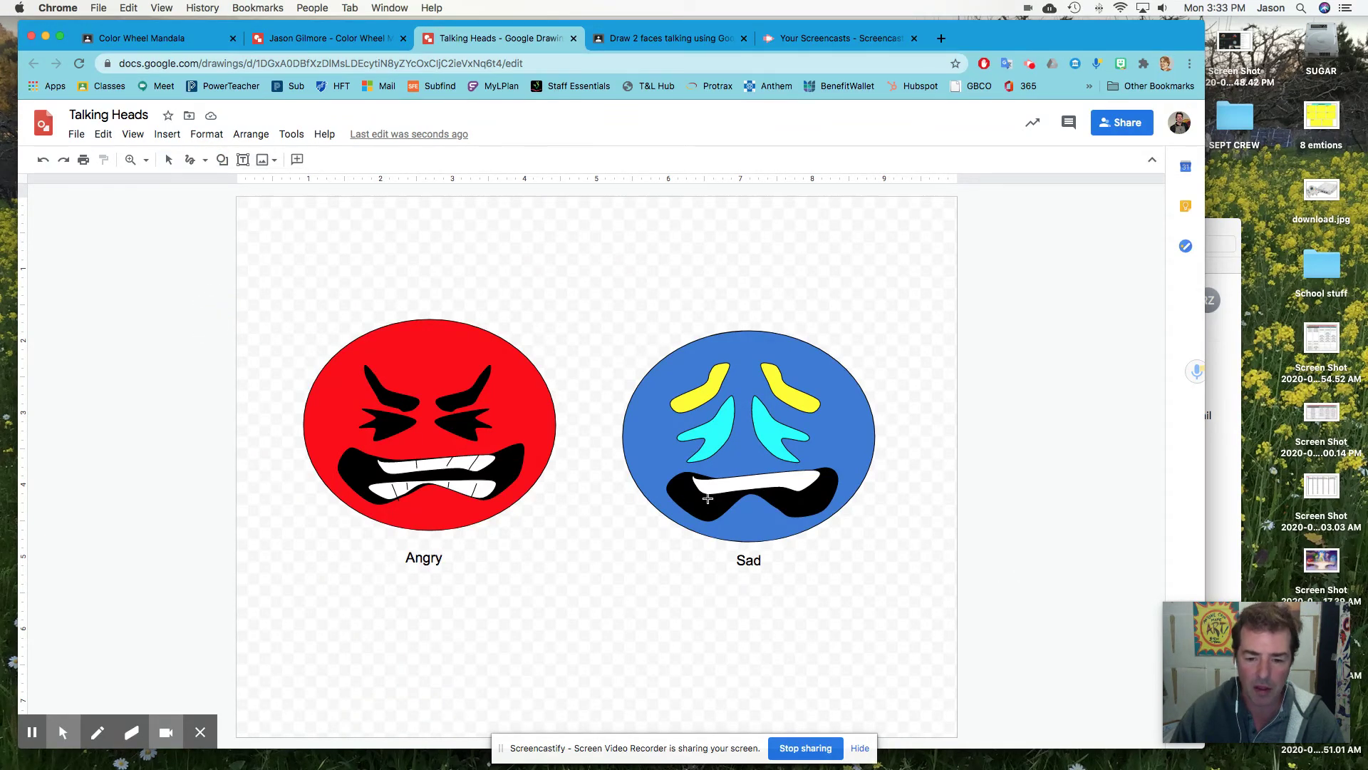
drag(717, 481, 794, 491)
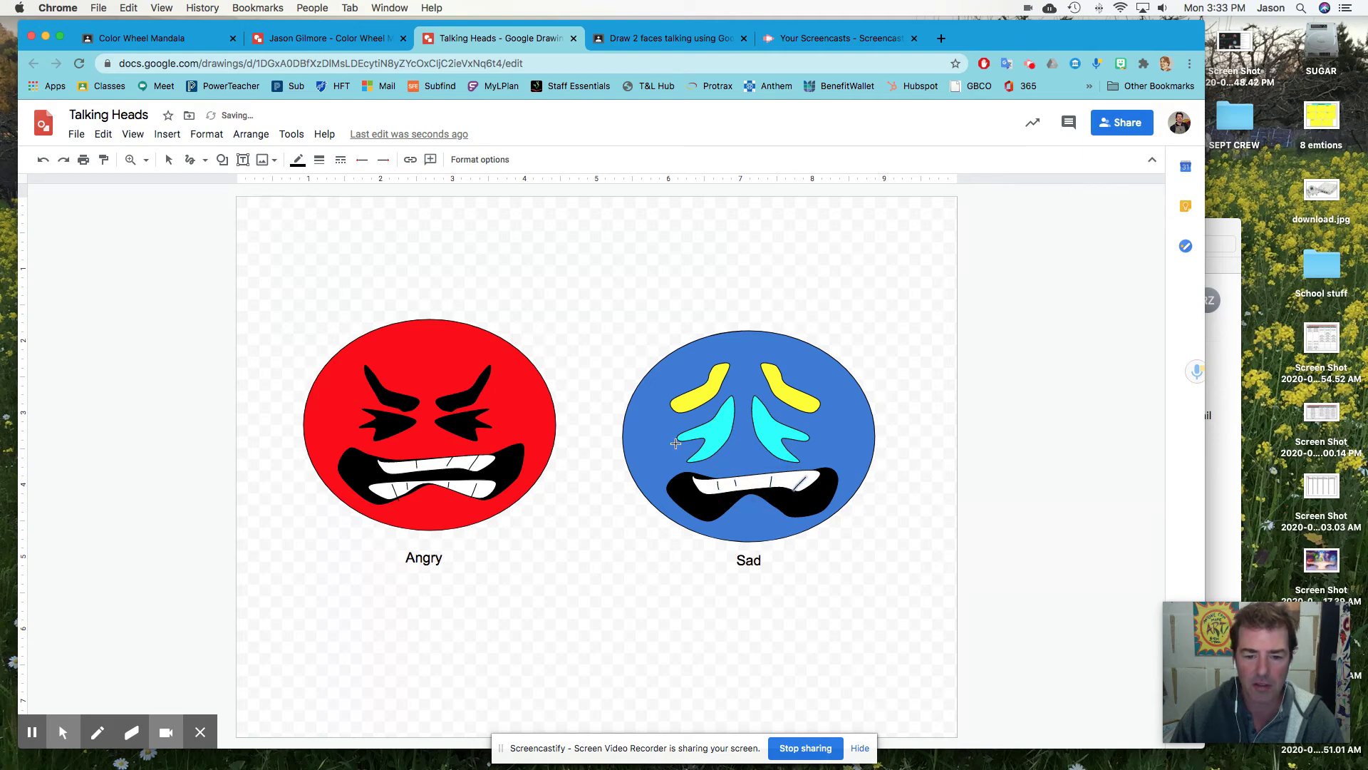
Draw two small curved teardrops on the Sad face's cheeks, one either side of the mouth.
click(208, 167)
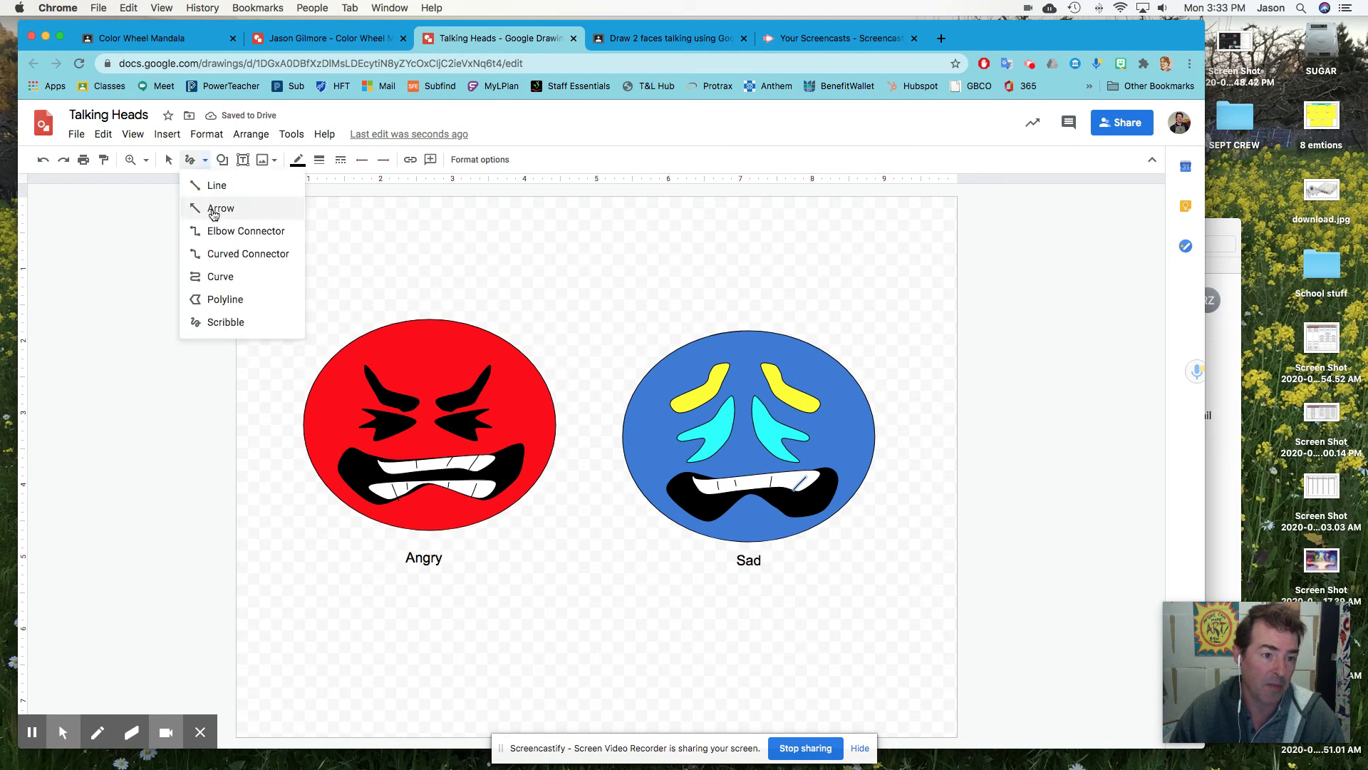
click(219, 277)
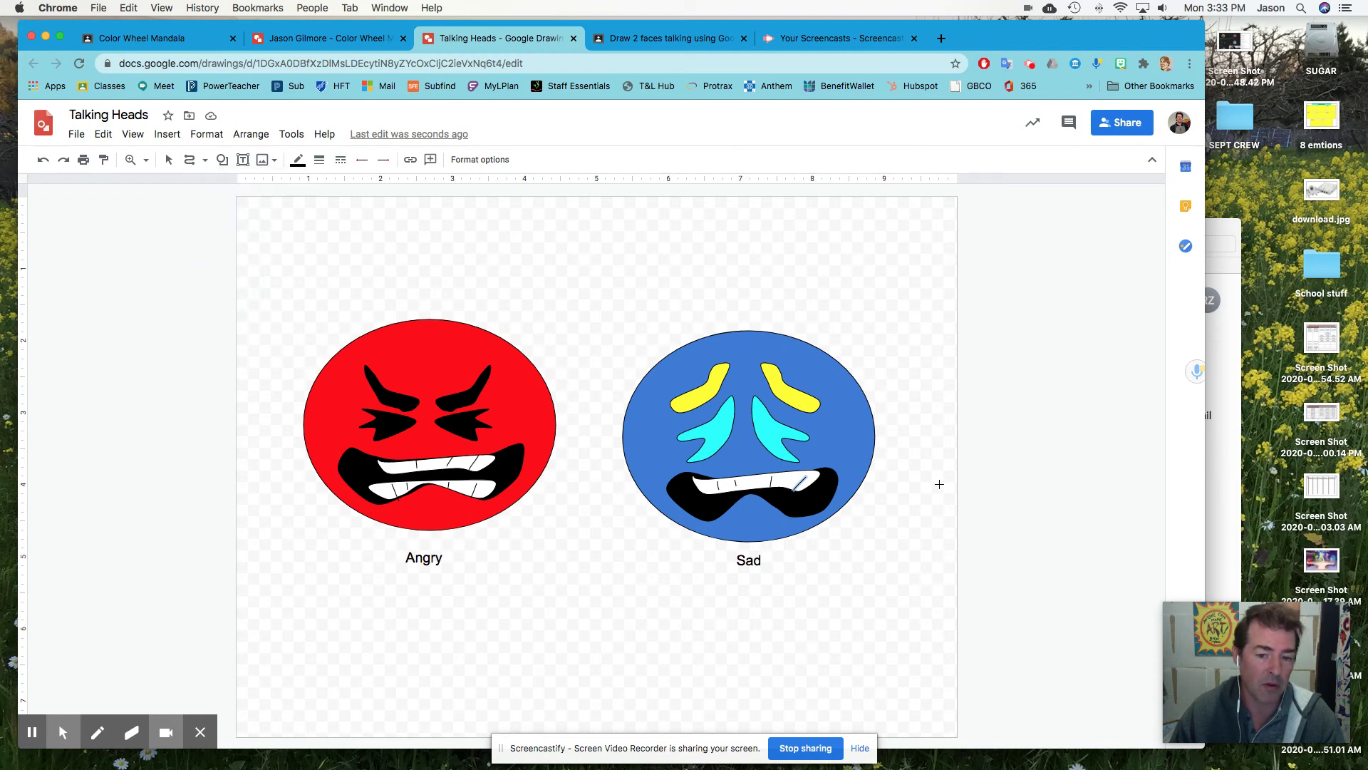
click(663, 444)
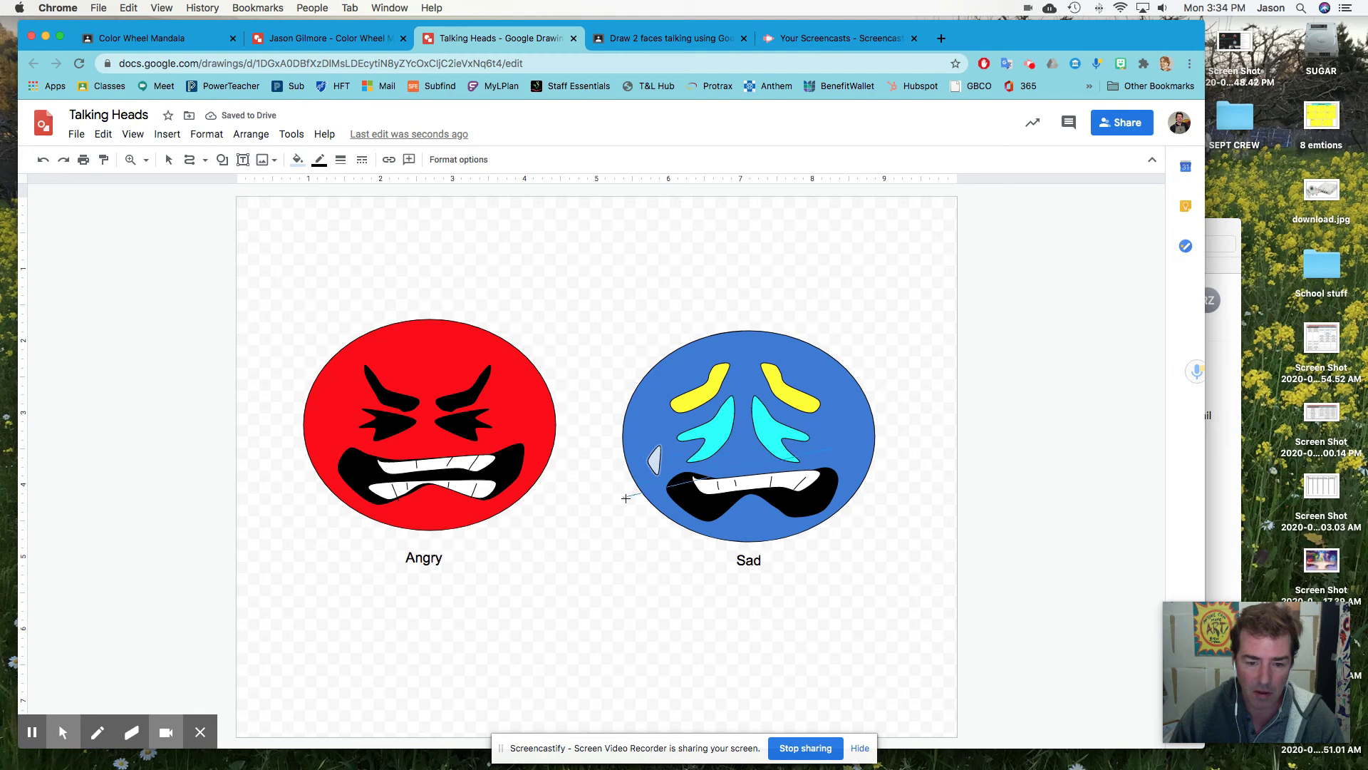
click(855, 465)
click(834, 470)
click(820, 452)
click(828, 441)
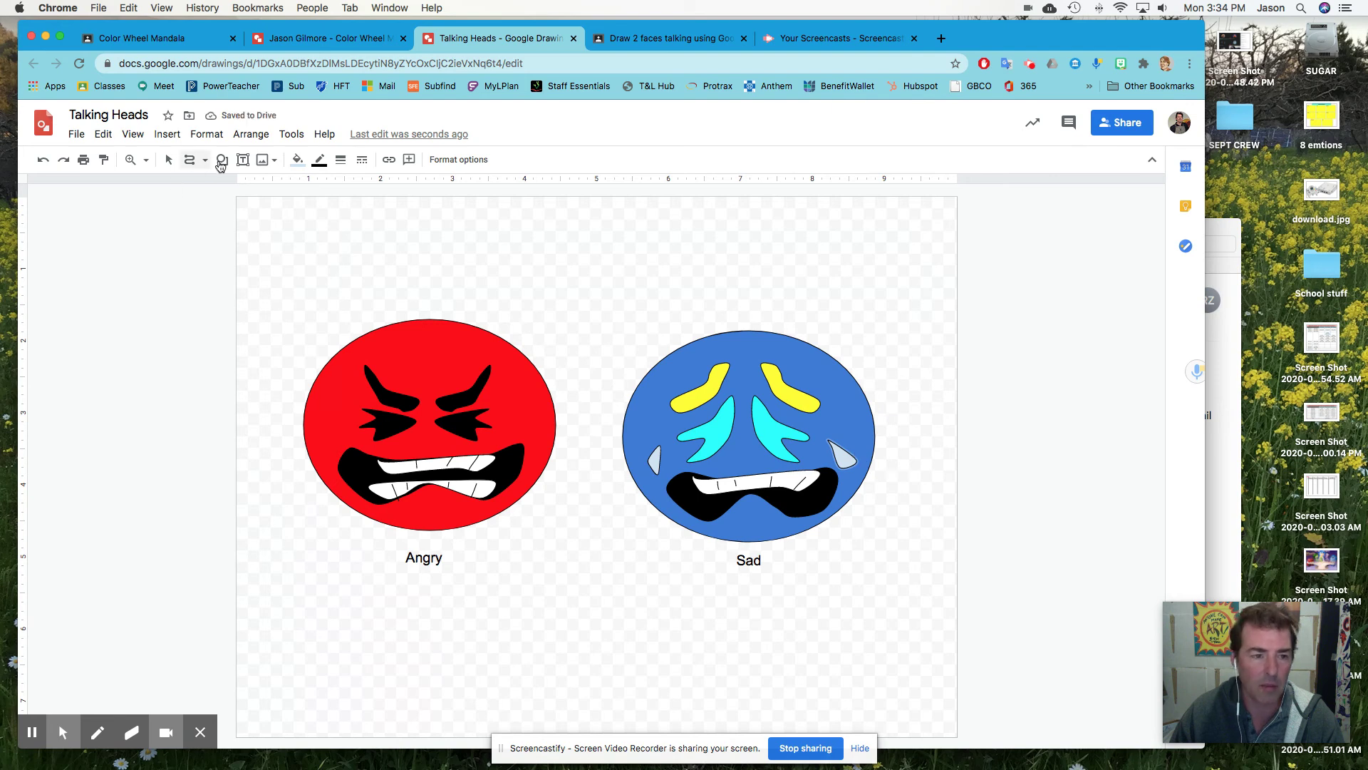
click(299, 162)
Fill both cheek teardrops cyan and nudge the left one slightly down.
click(383, 271)
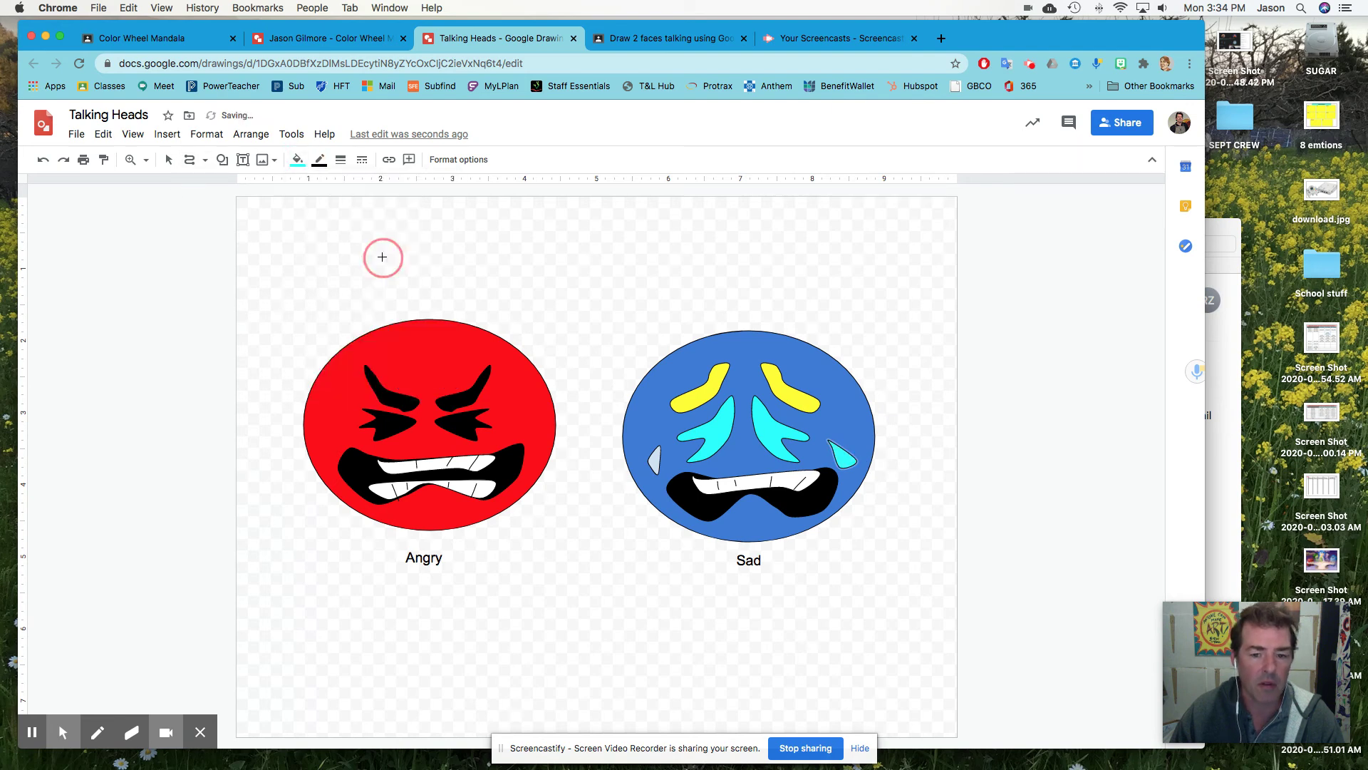
click(168, 158)
click(659, 461)
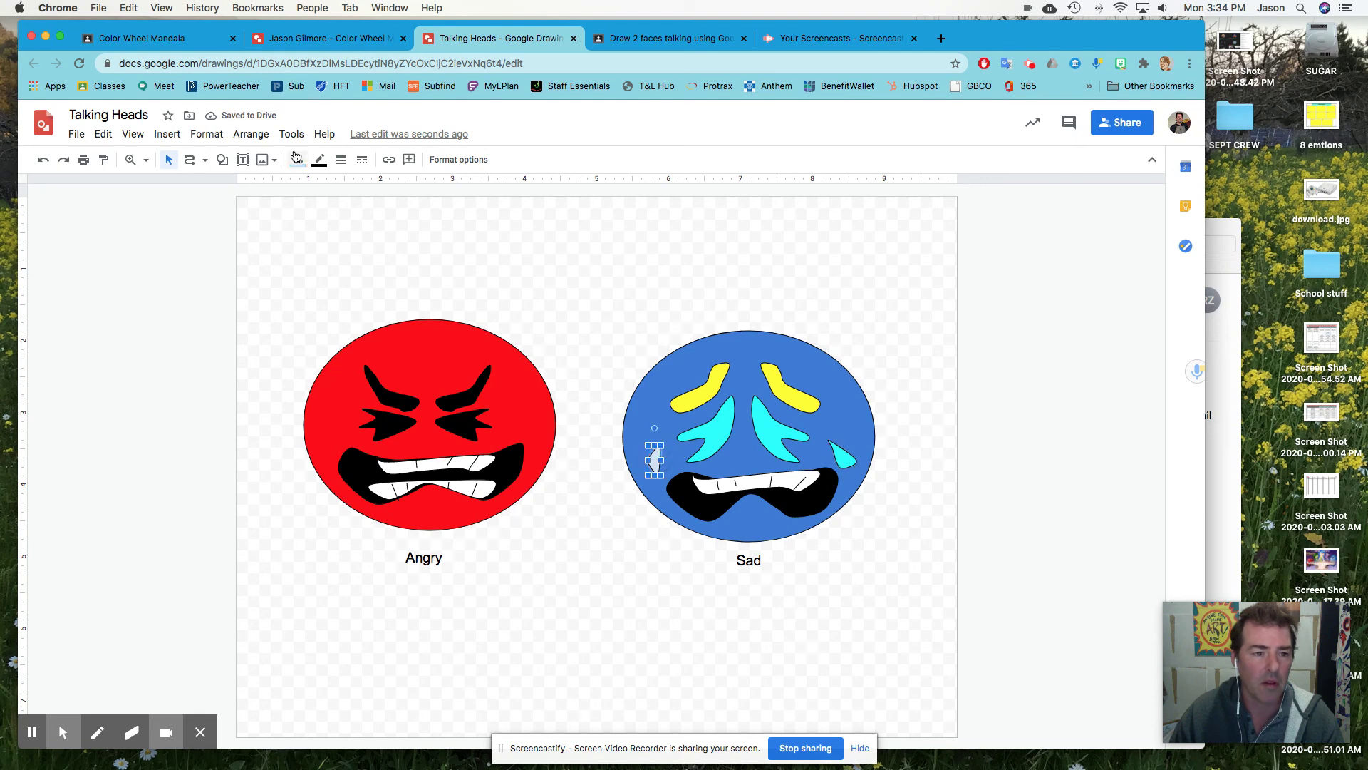
click(297, 158)
click(381, 255)
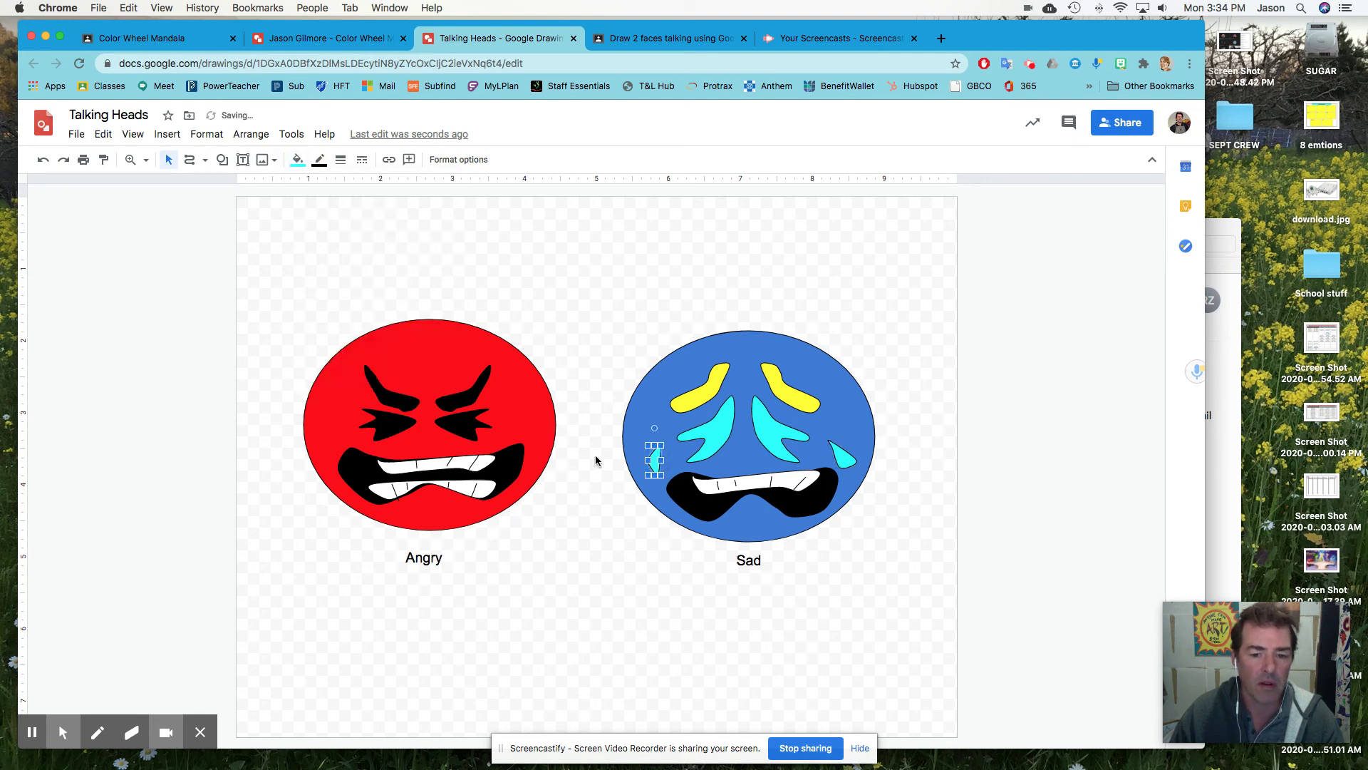
drag(641, 448, 644, 500)
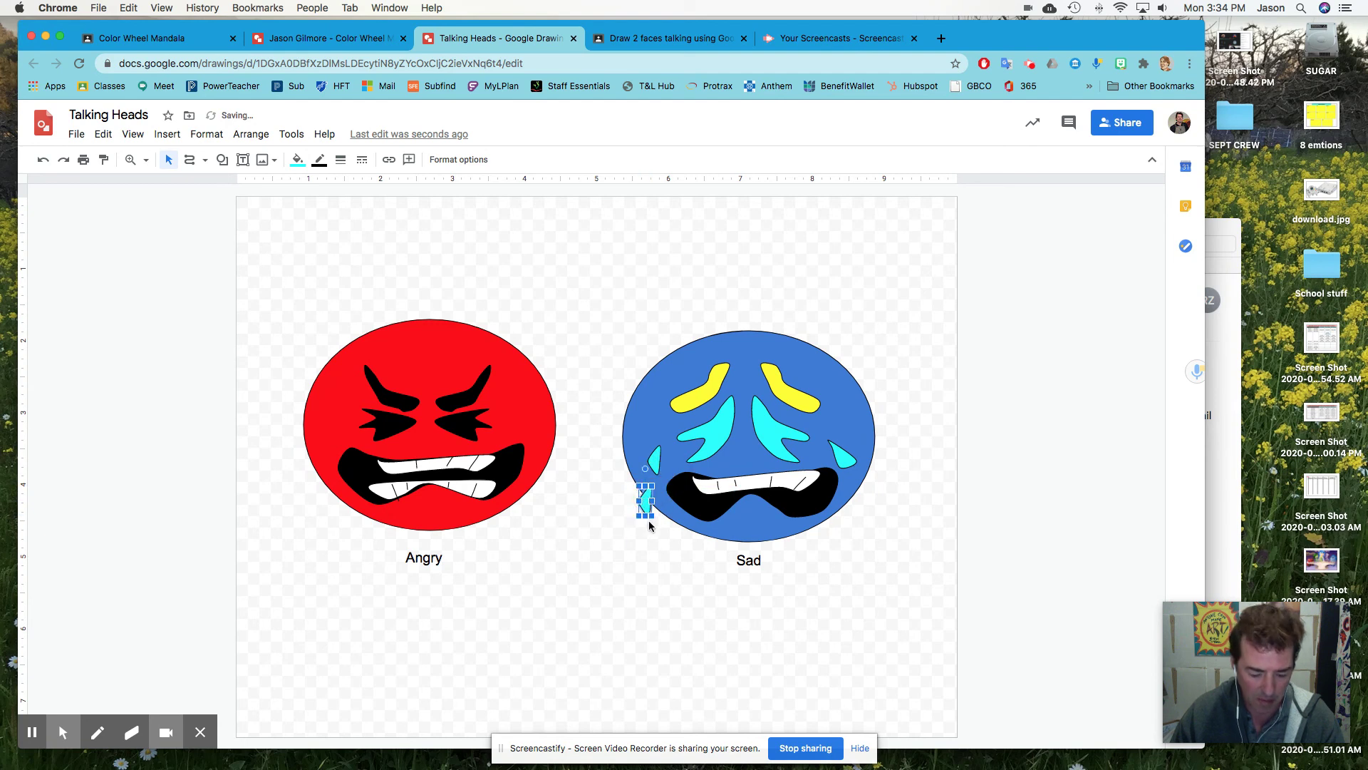
Paste a widened teardrop copy below the face's lower-left edge.
key(super+v)
drag(662, 540, 654, 540)
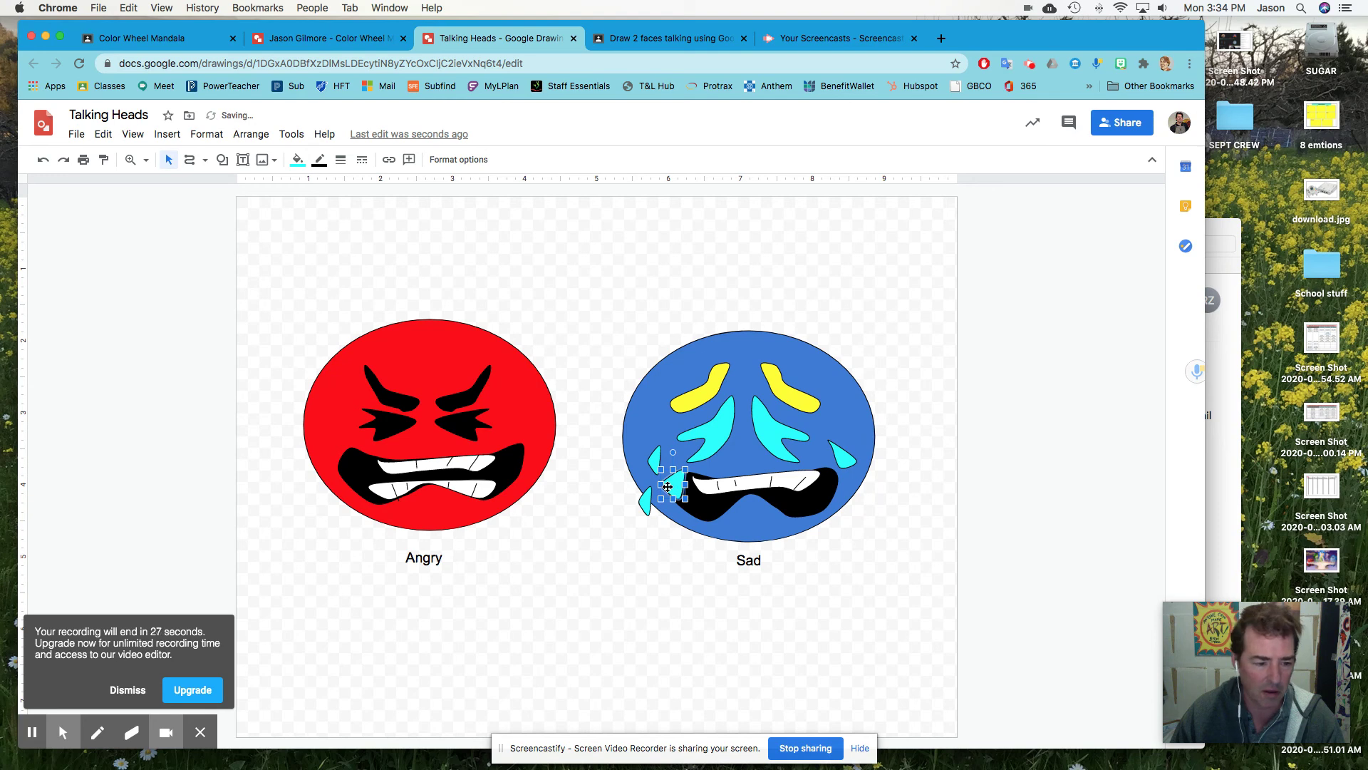
drag(667, 486, 651, 530)
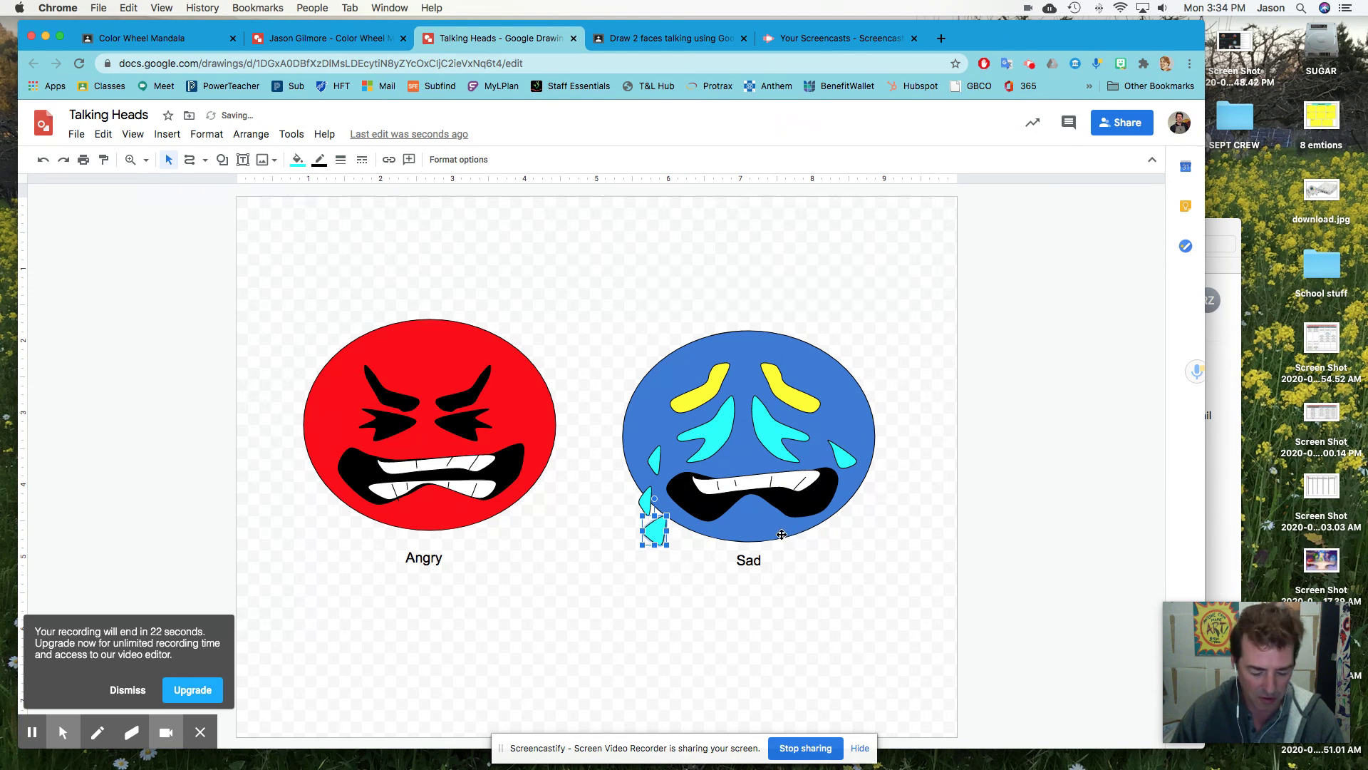
Add a horizontally flipped teardrop copy on the face's right edge.
key(ctrl+v)
drag(690, 499, 859, 518)
click(249, 134)
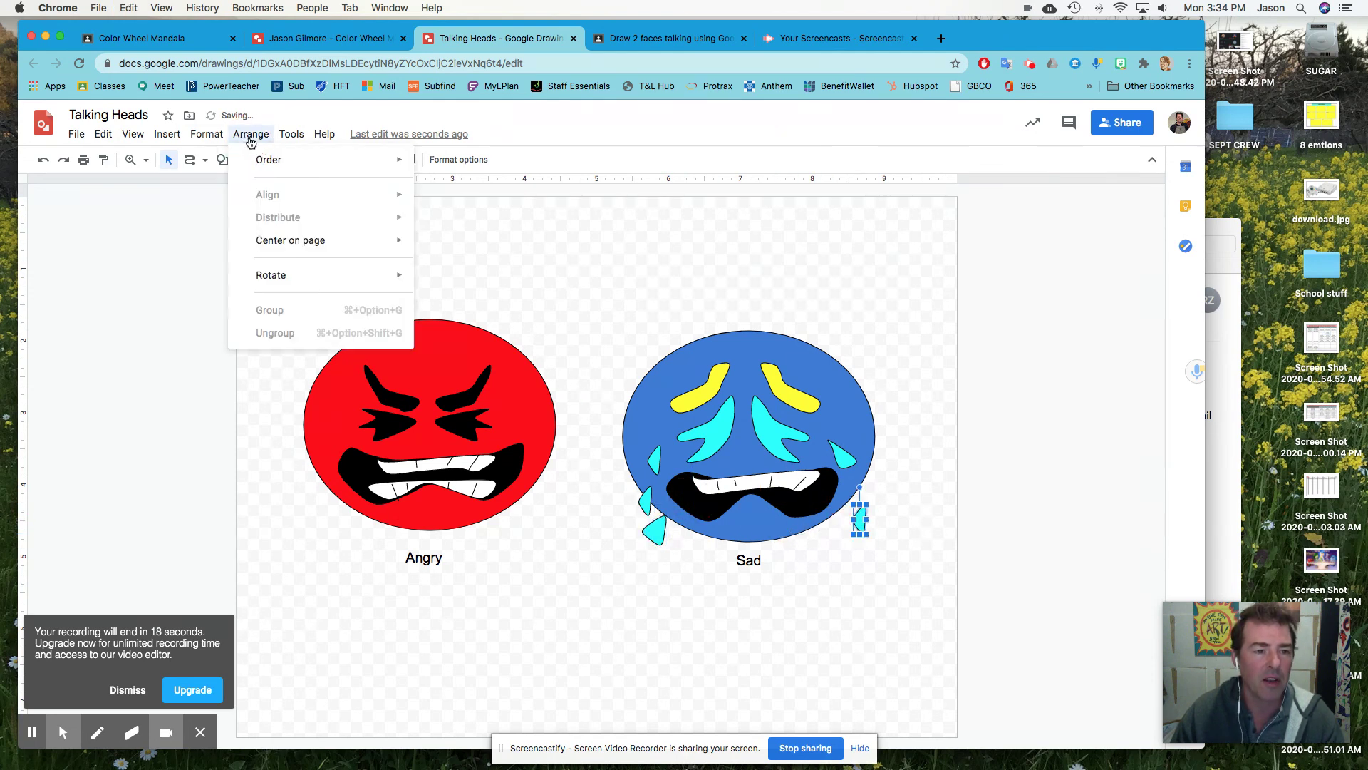
mouse_move(318, 285)
click(459, 326)
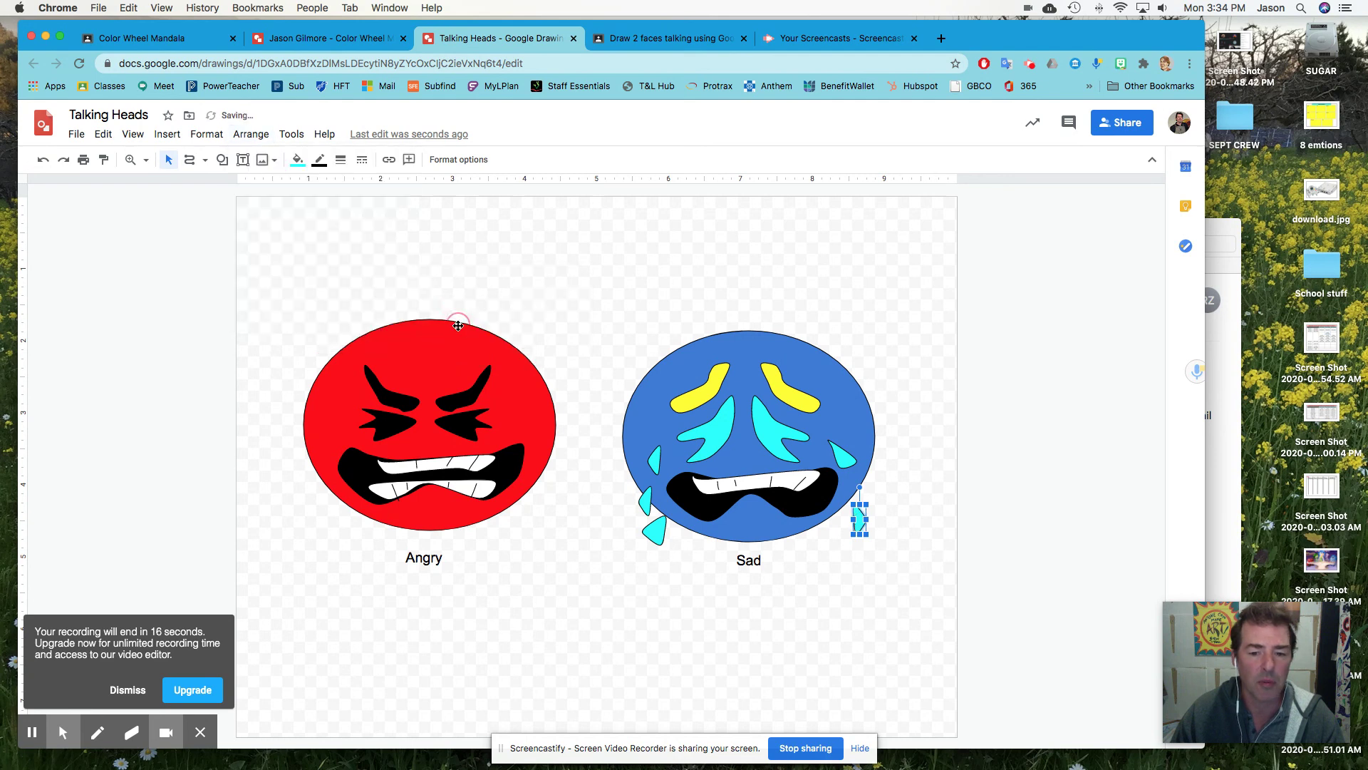
drag(857, 518, 853, 493)
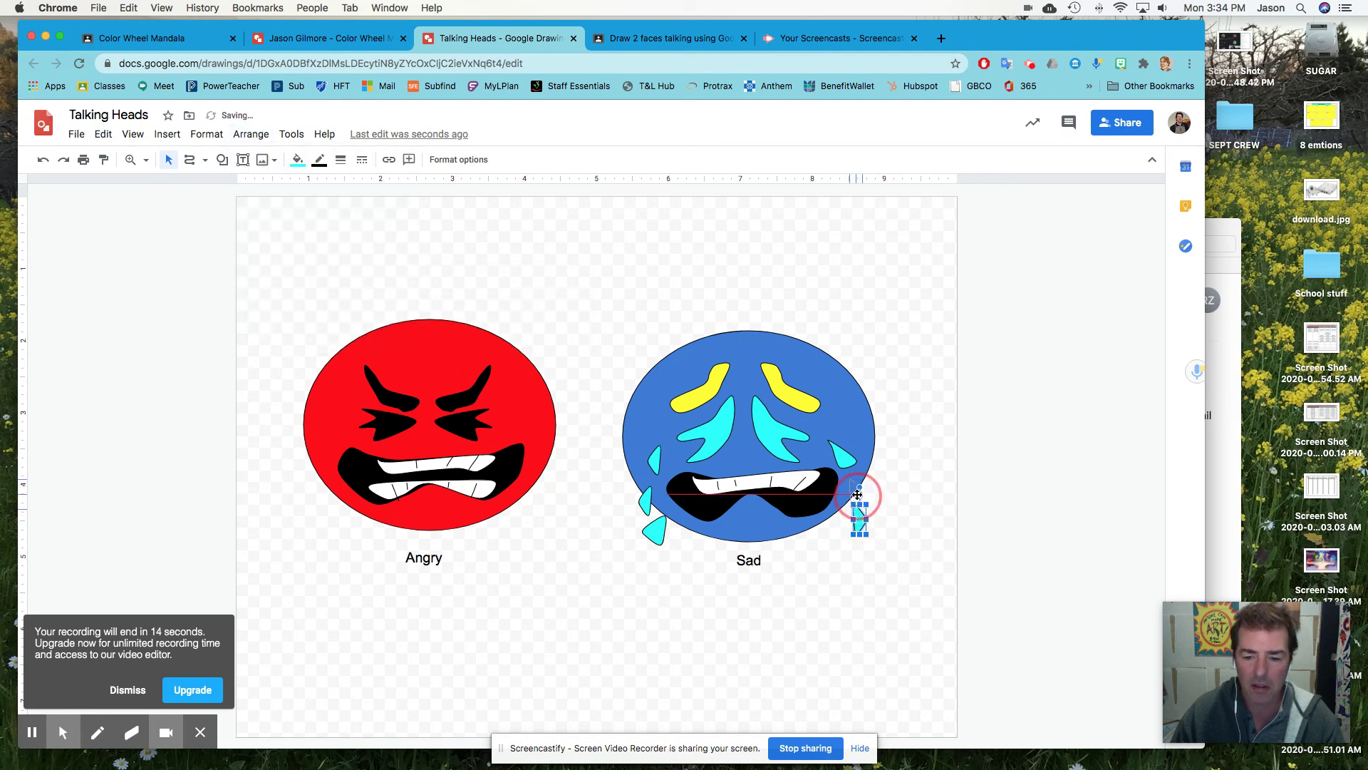
click(861, 561)
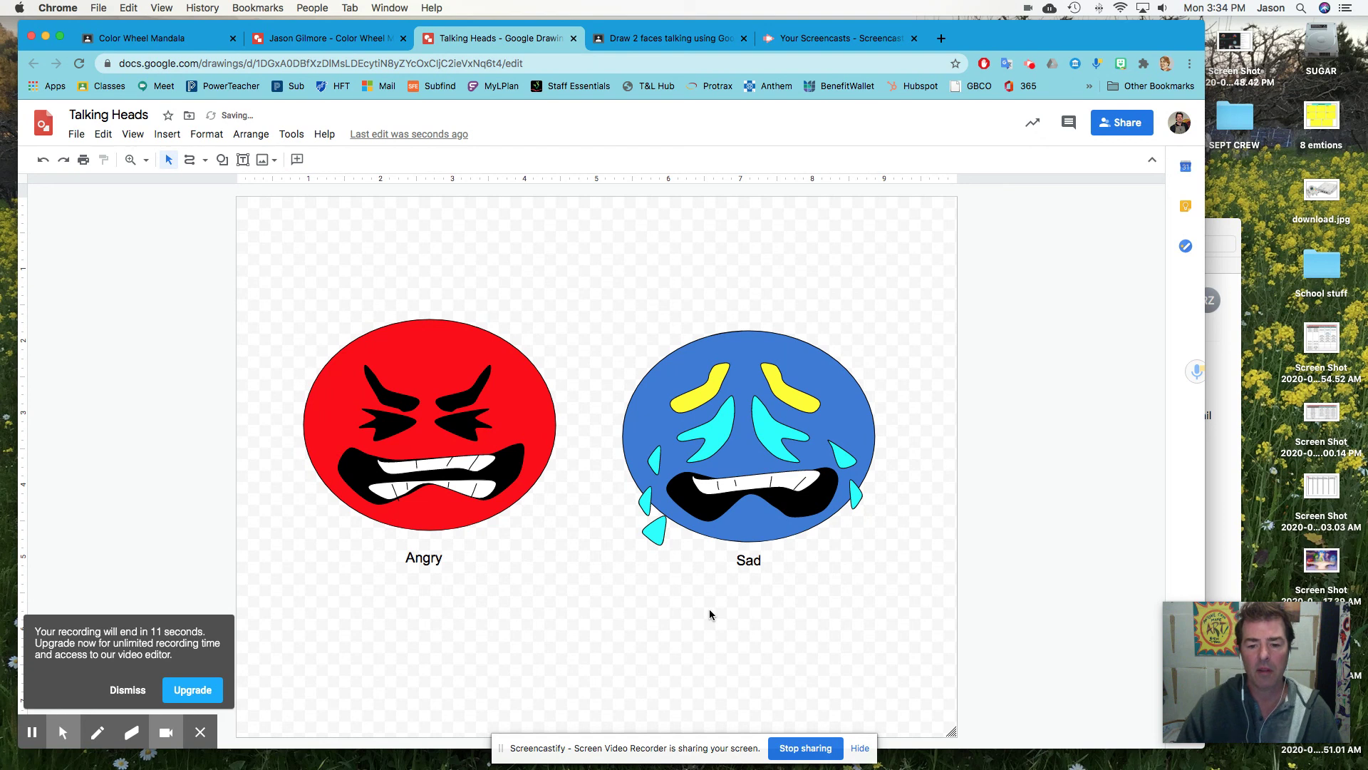